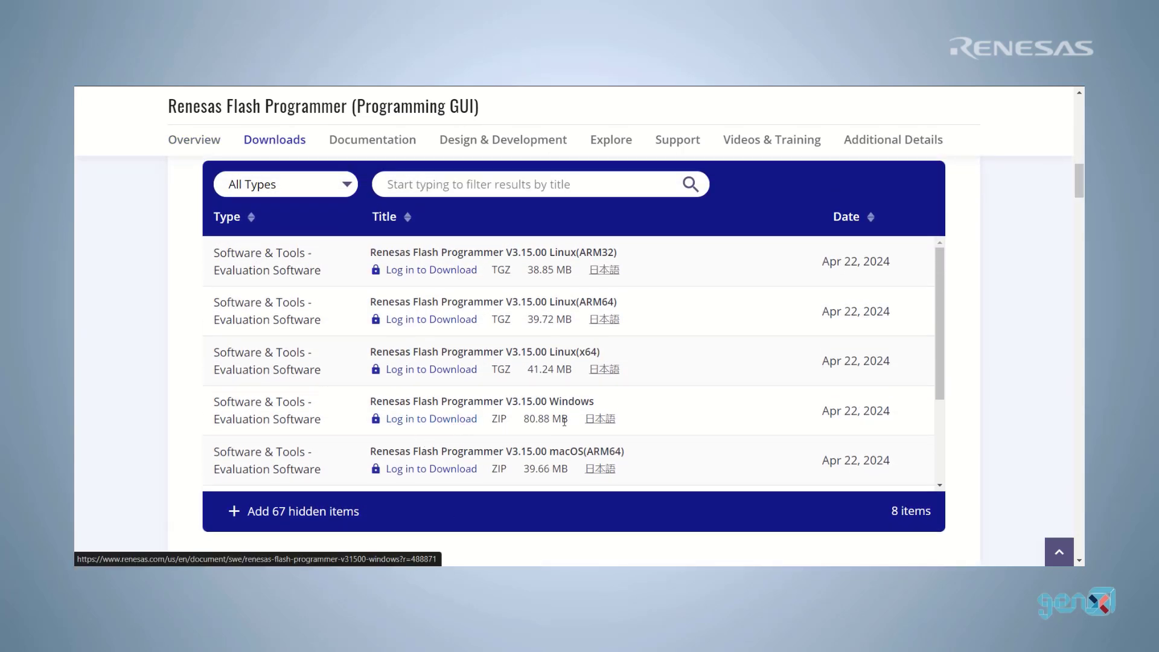
Open the Renesas Flash Programmer flyer from the documentation list and read through its contents.
left_click_drag(1080, 195, 1078, 233)
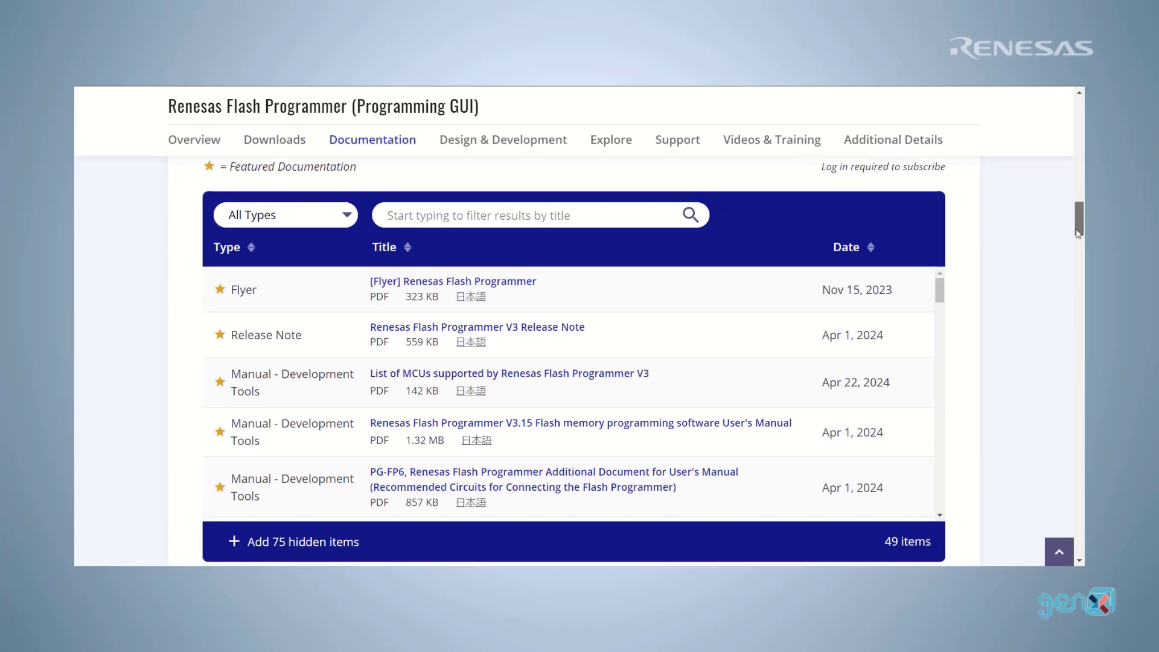
left_click(495, 281)
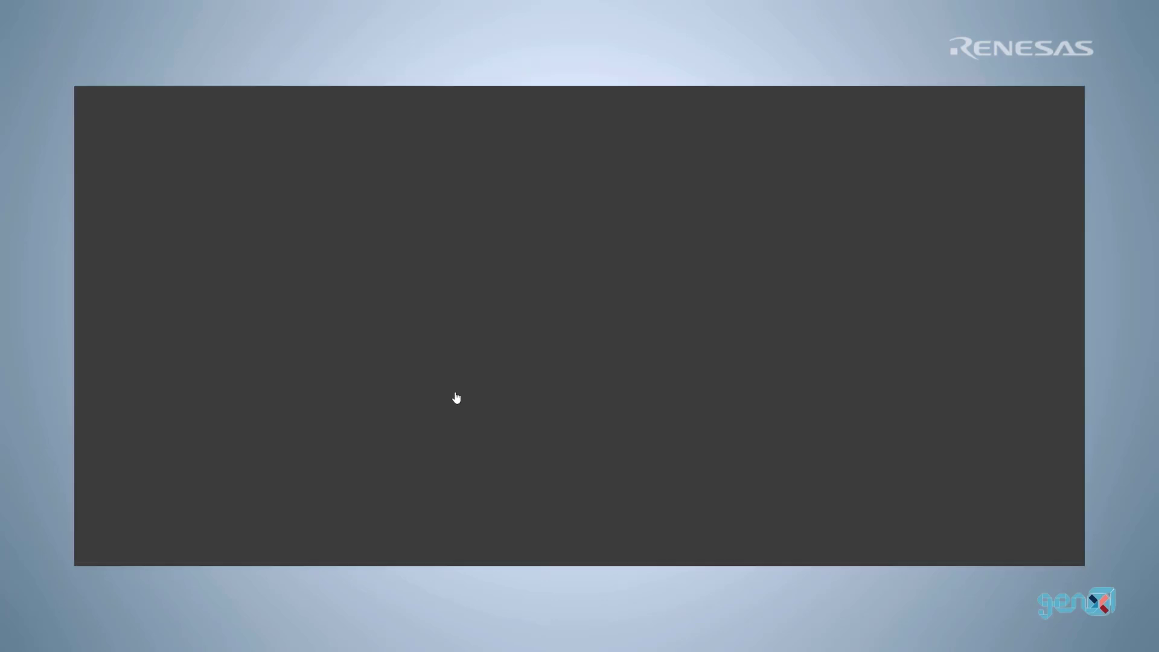
left_click(606, 105)
left_click(605, 105)
left_click(605, 105)
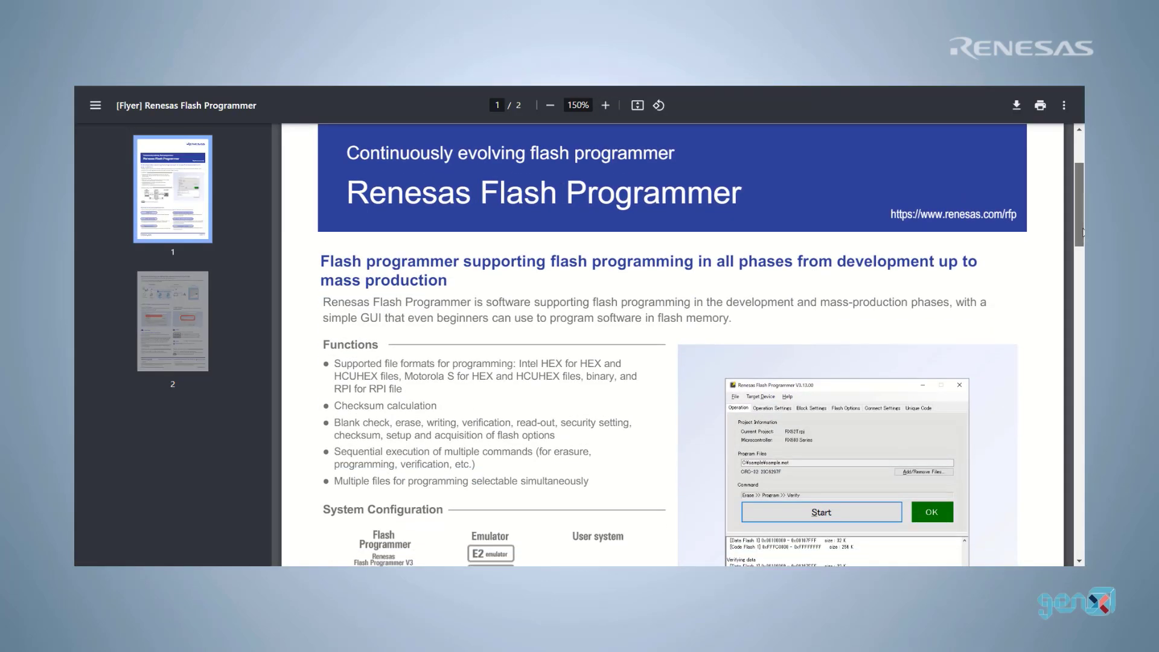
left_click_drag(1082, 231, 1070, 433)
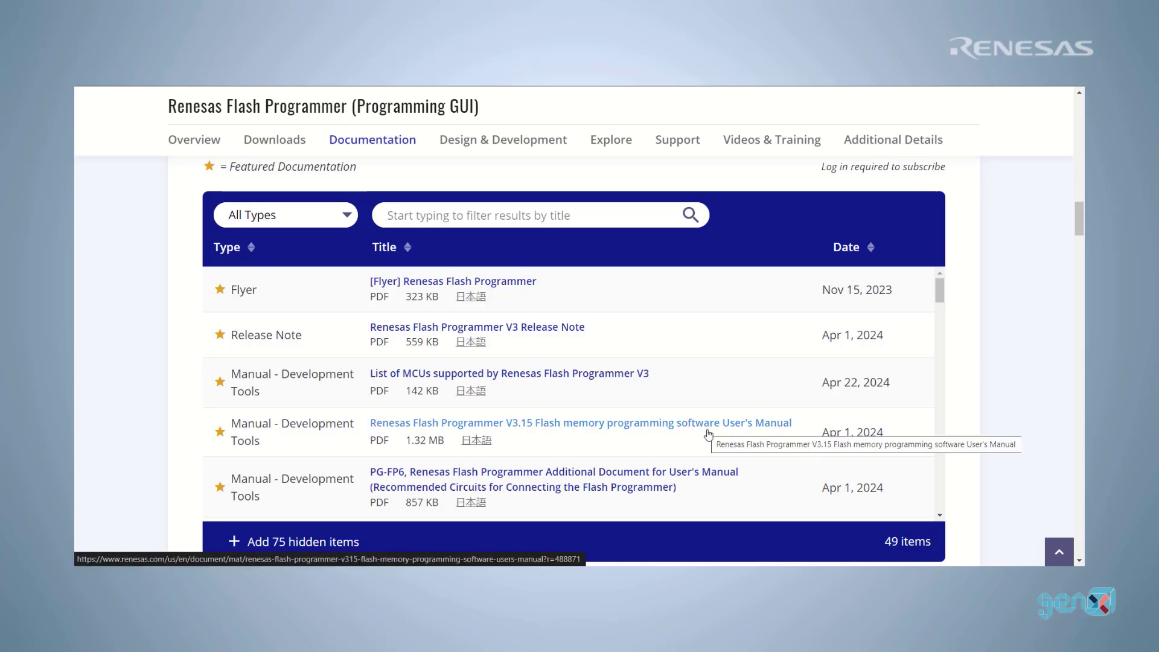
Open the Renesas Flash Programmer V3.15 User's Manual and go from its table of contents to the Features section.
left_click(708, 431)
left_click(492, 397)
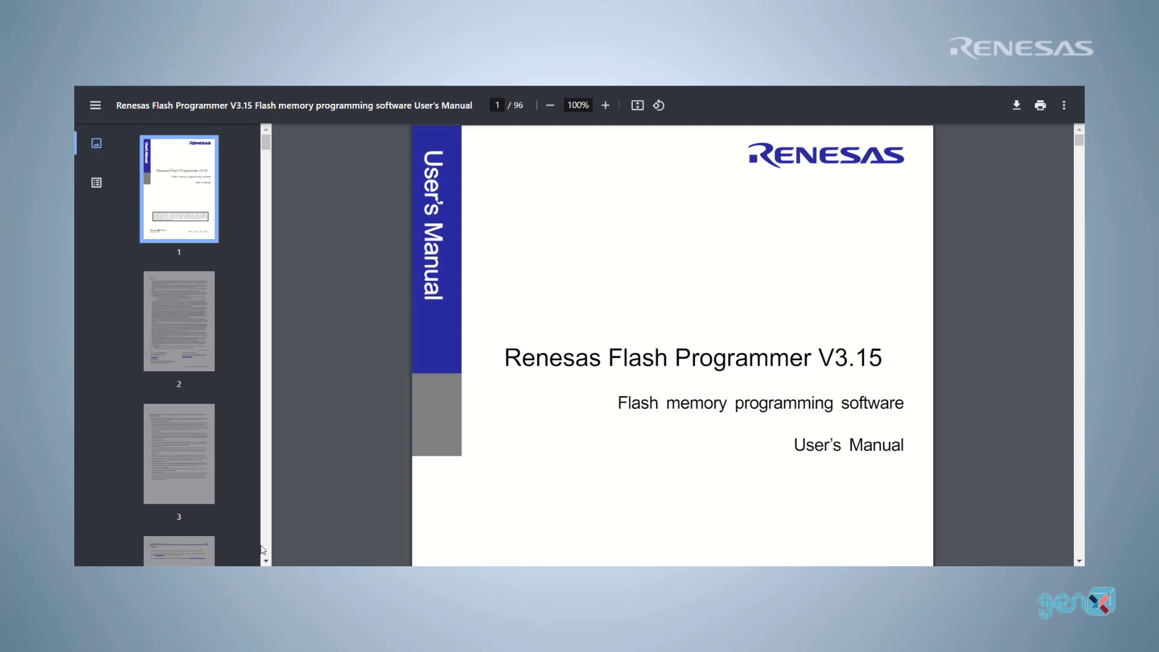
scroll(262, 549, "down", 15)
left_click(179, 247)
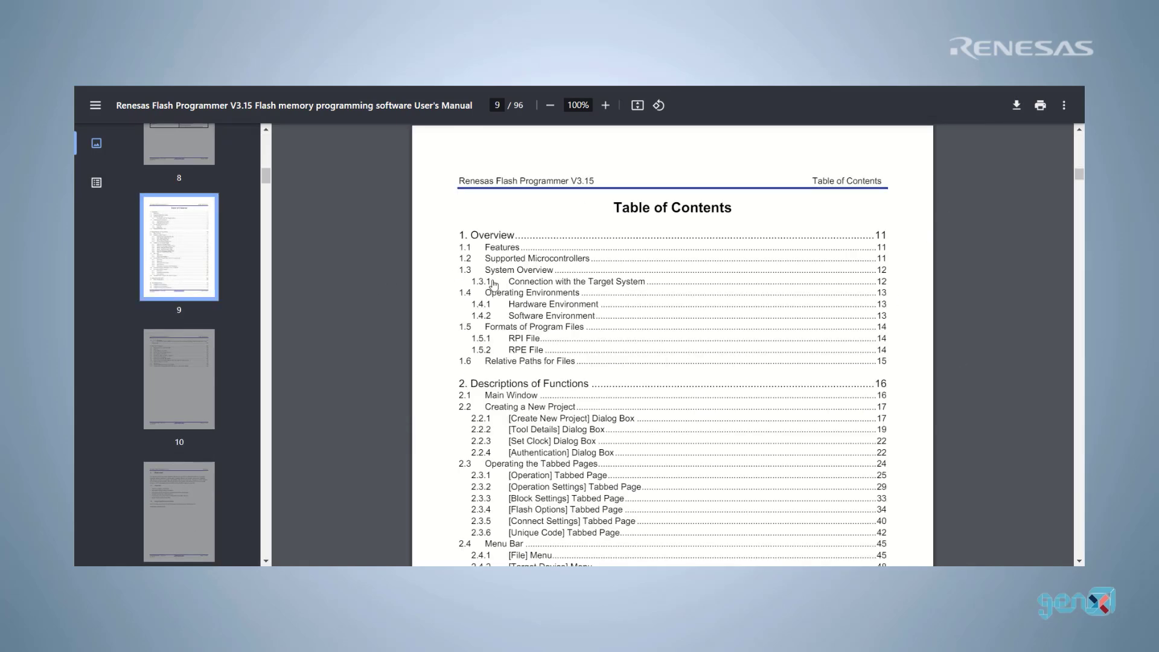
left_click(1078, 561)
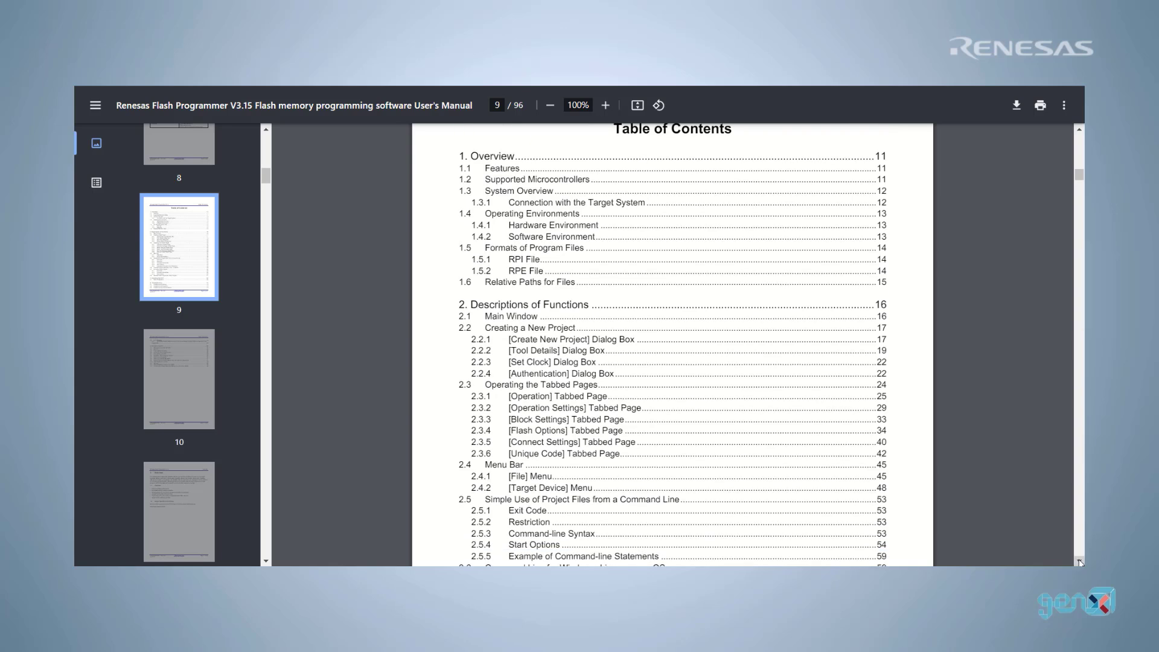
left_click(512, 172)
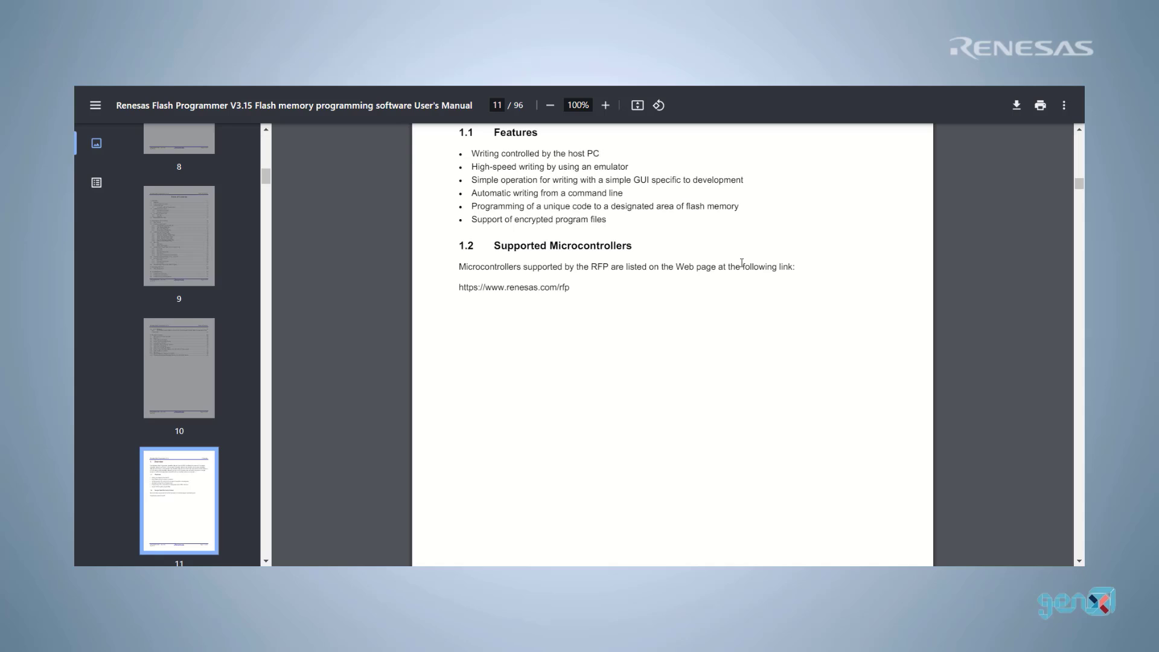
Return to the contents page, open Connection with the Target System, and read on through the operating environments and program file formats.
left_click(184, 261)
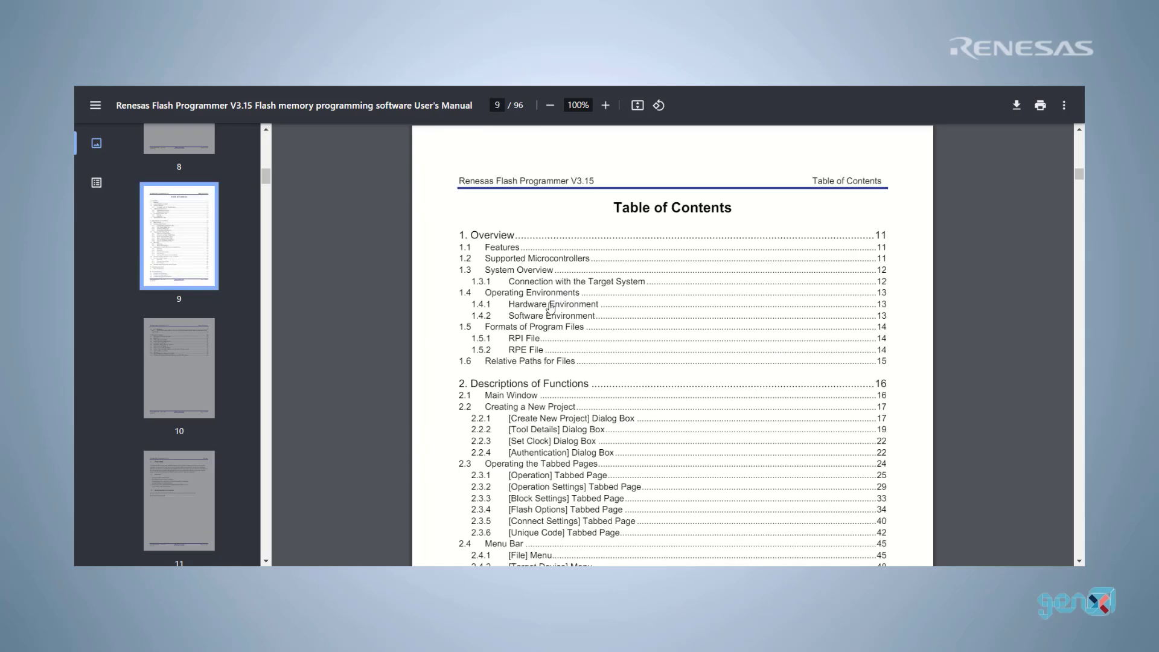
left_click(564, 283)
scroll(1039, 427, "down", 6)
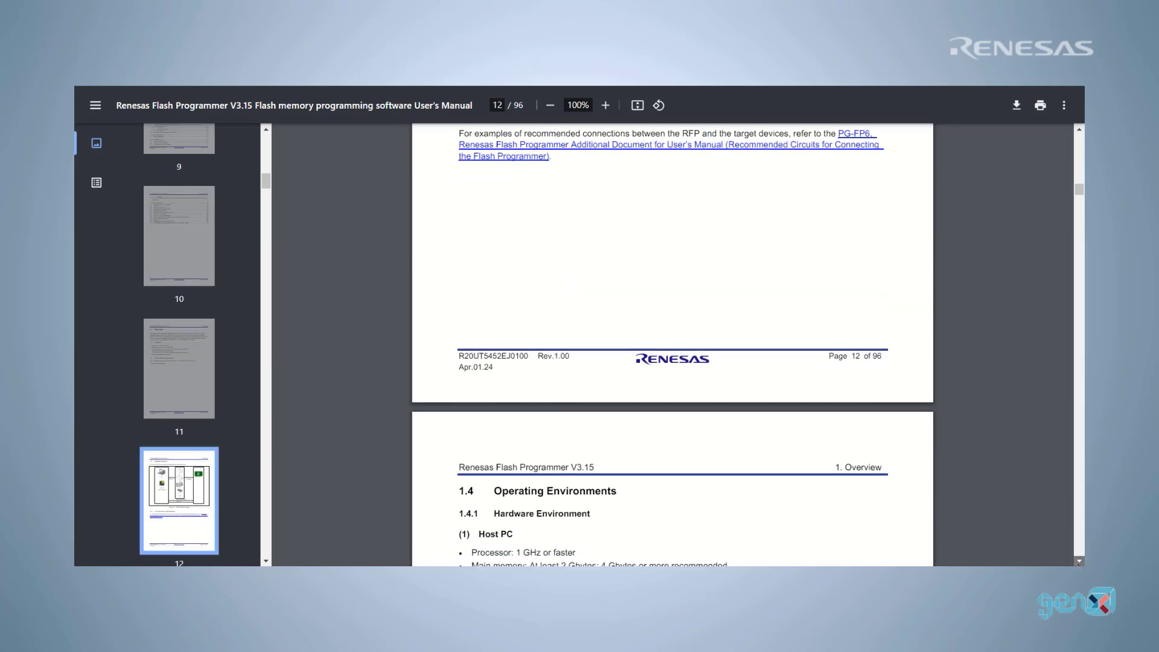
scroll(672, 344, "down", 10)
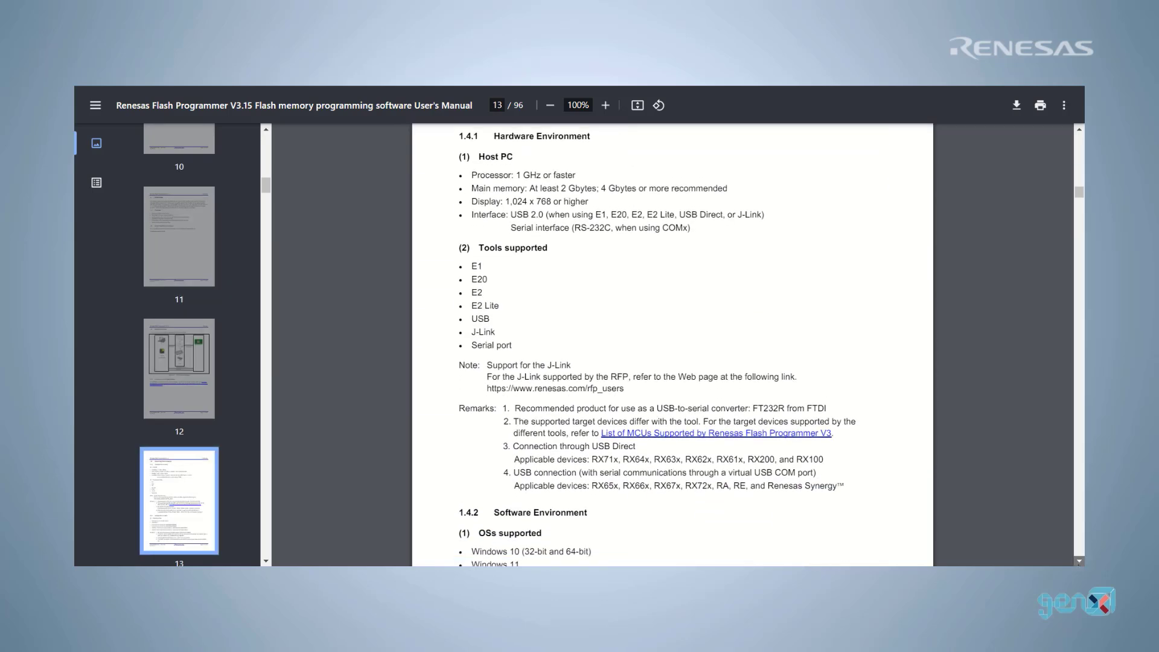
scroll(672, 344, "down", 8)
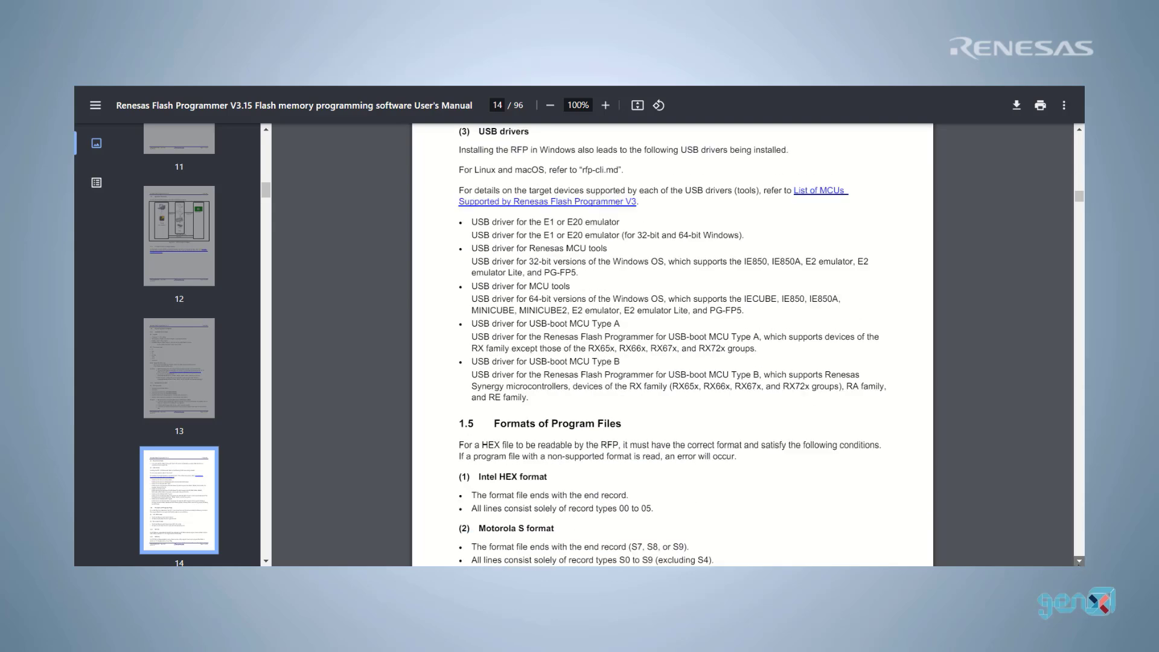
scroll(673, 344, "down", 15)
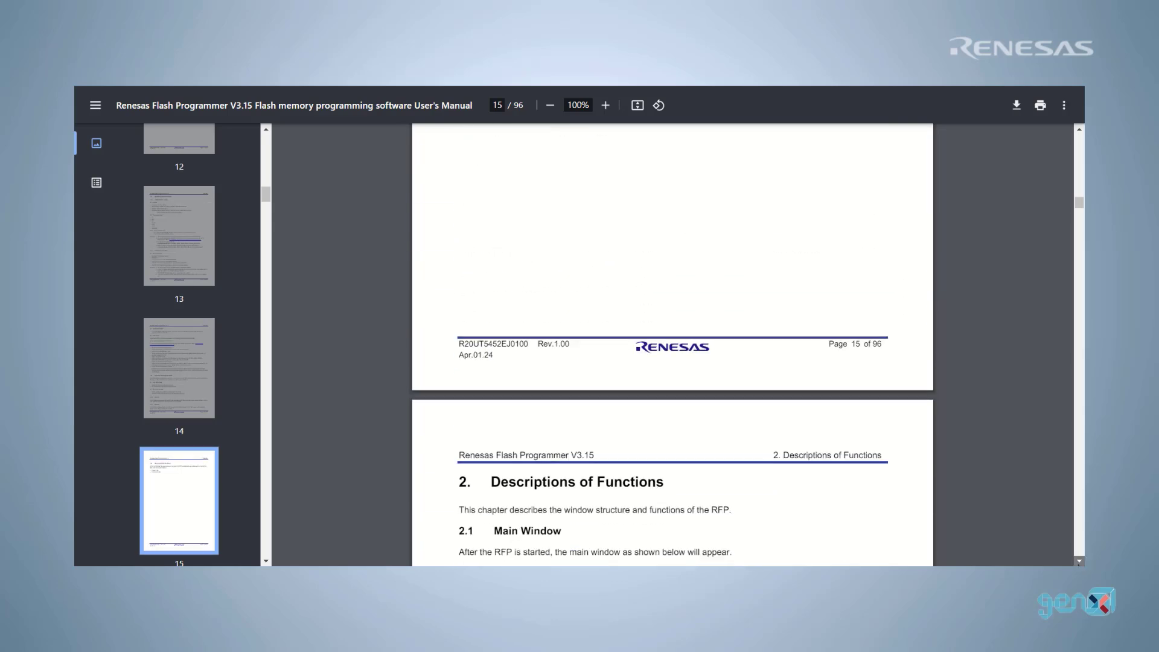
Review chapter 2 of the manual, covering the main window and the Create New Project and Tool Details dialog boxes.
right_click(883, 247)
key("Escape")
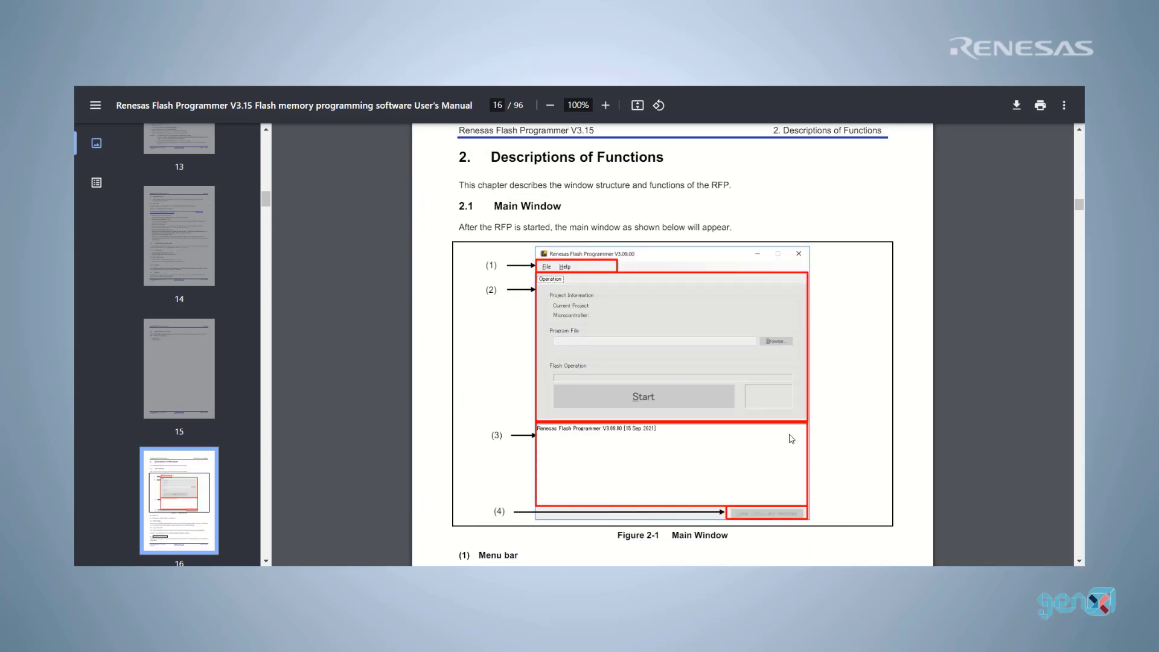
scroll(672, 344, "down", 12)
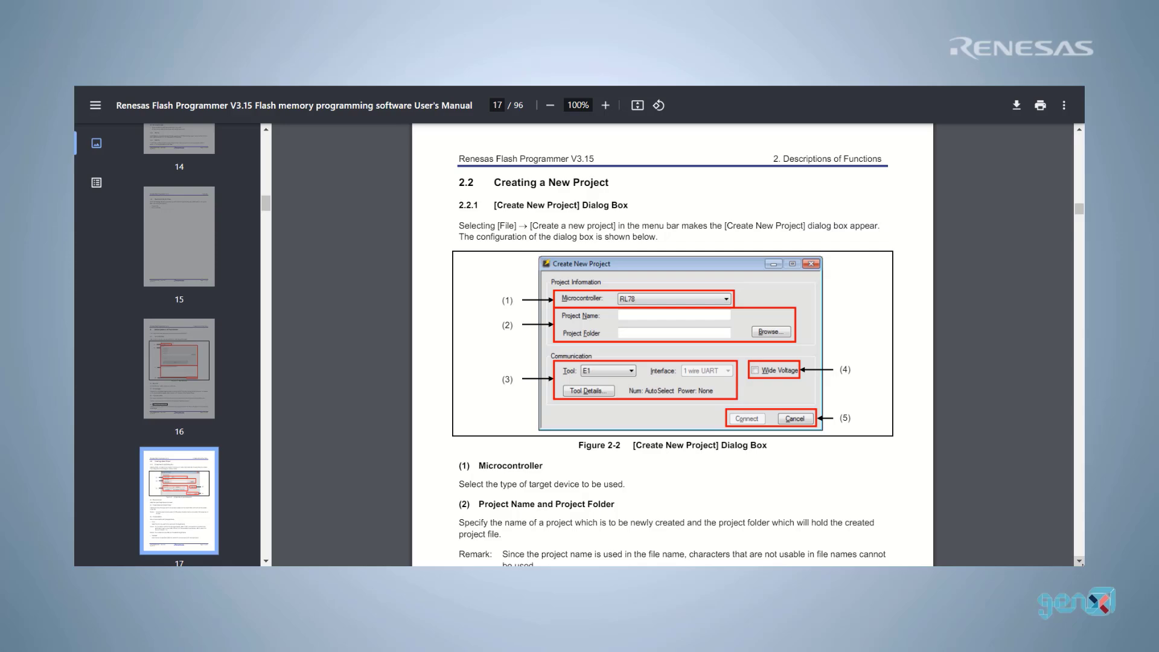
scroll(672, 344, "down", 15)
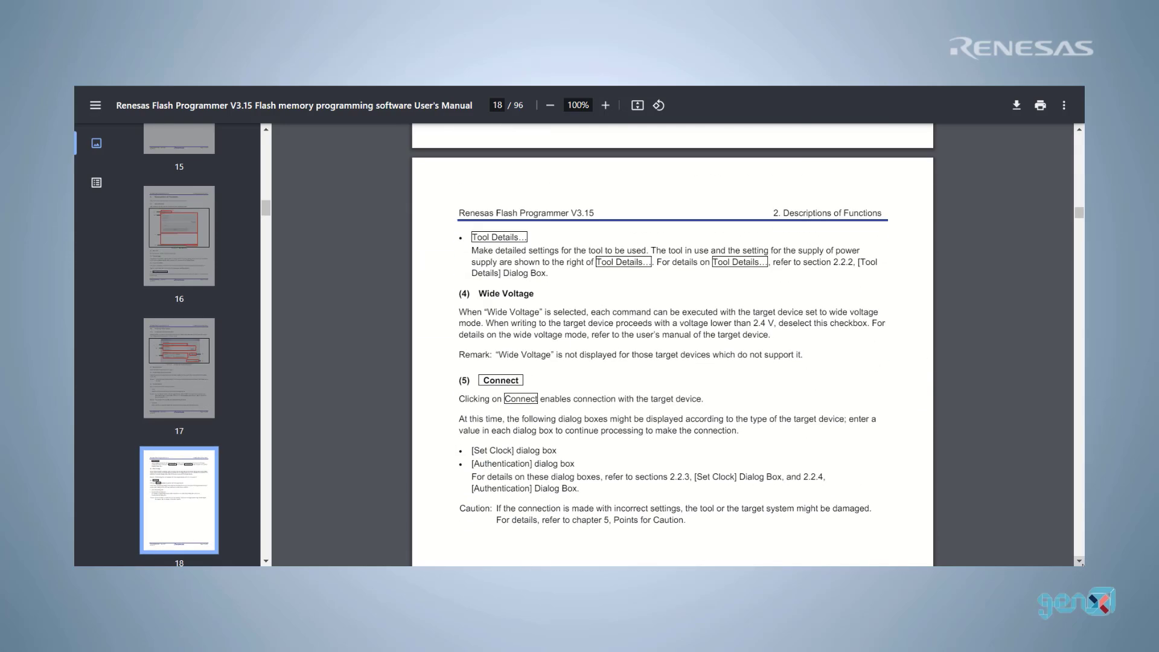
scroll(673, 344, "down", 7)
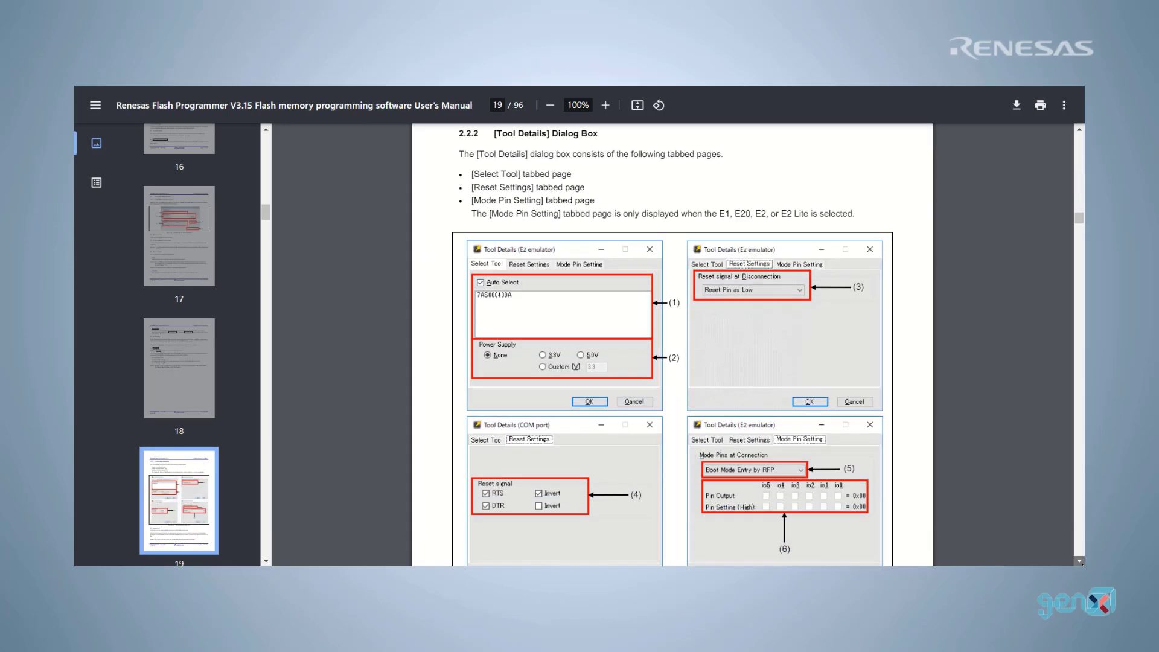
scroll(672, 344, "down", 6)
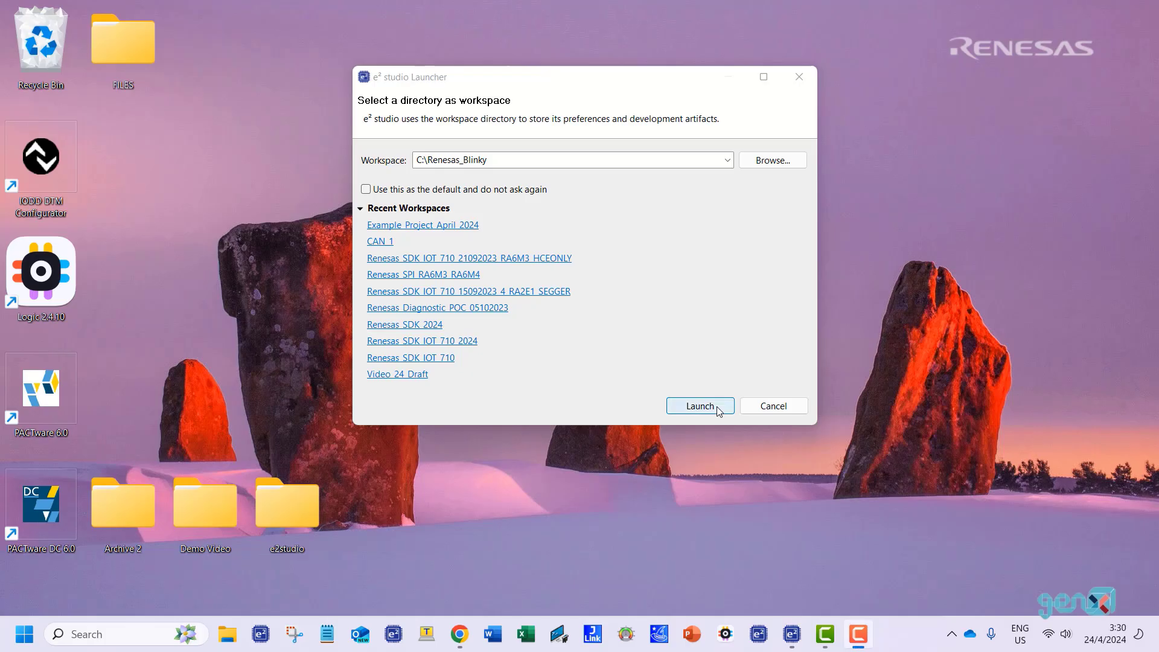
Launch e² studio with the Renesas_Blinky workspace and start a new Renesas RA C/C++ project.
left_click(716, 405)
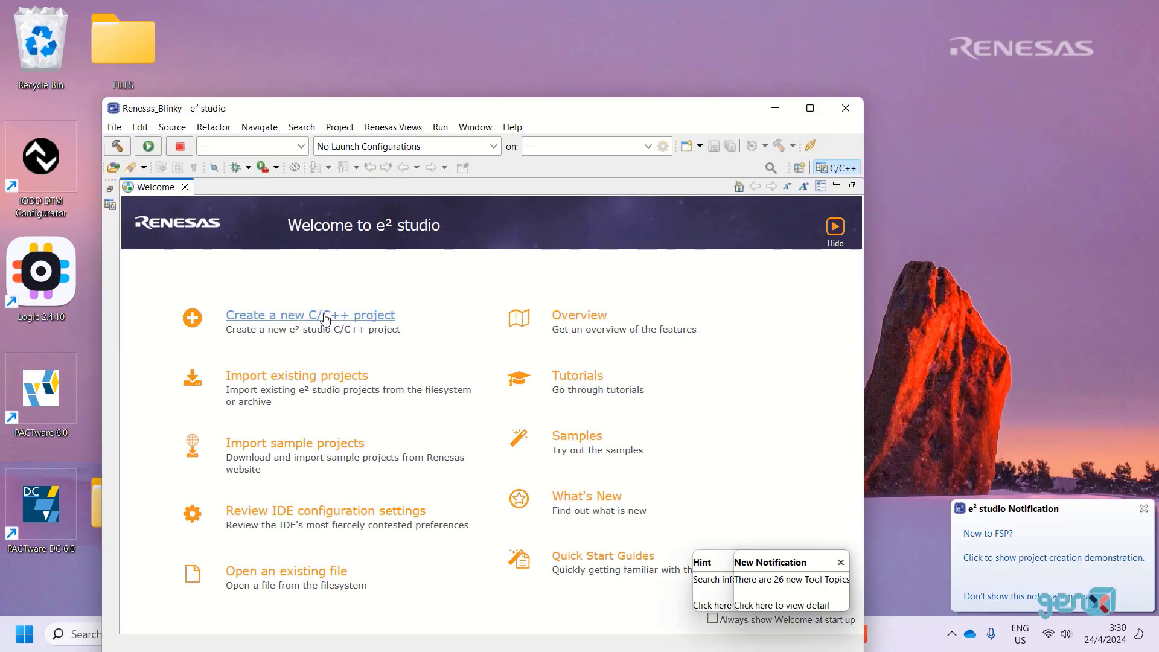
left_click(271, 315)
left_click(320, 326)
left_click(467, 288)
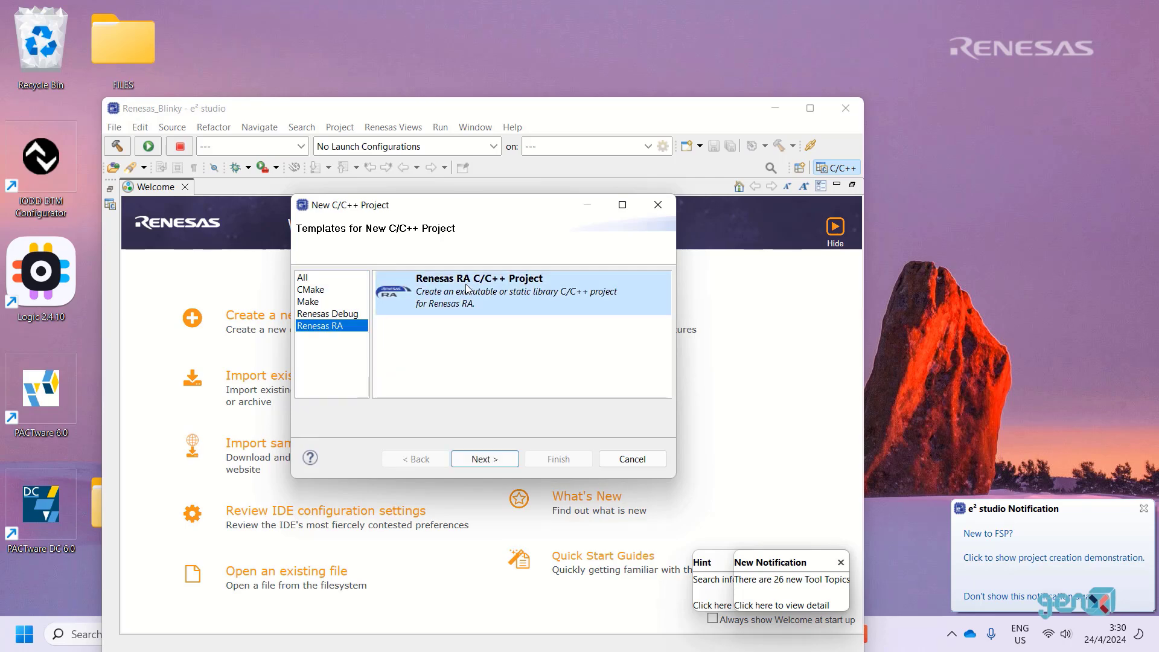
left_click(472, 460)
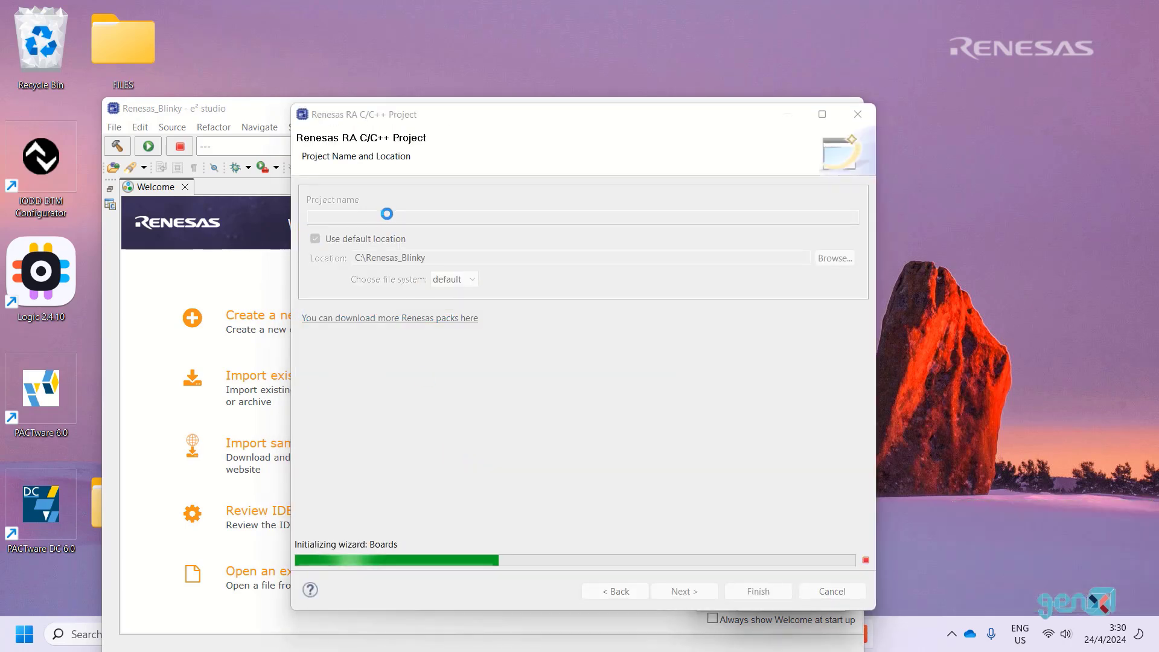
Name the project Blinky_1 in the default location and choose EK-RA6M4 as its board.
left_click(365, 217)
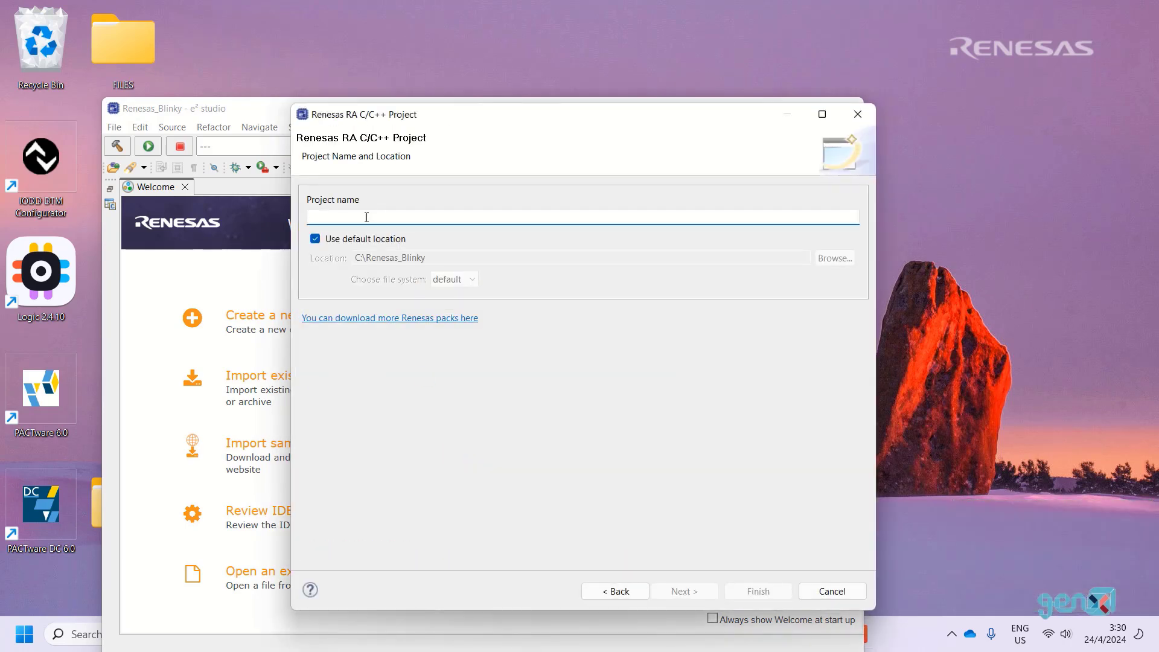
type("Blinky_1")
key("Return")
left_click(435, 237)
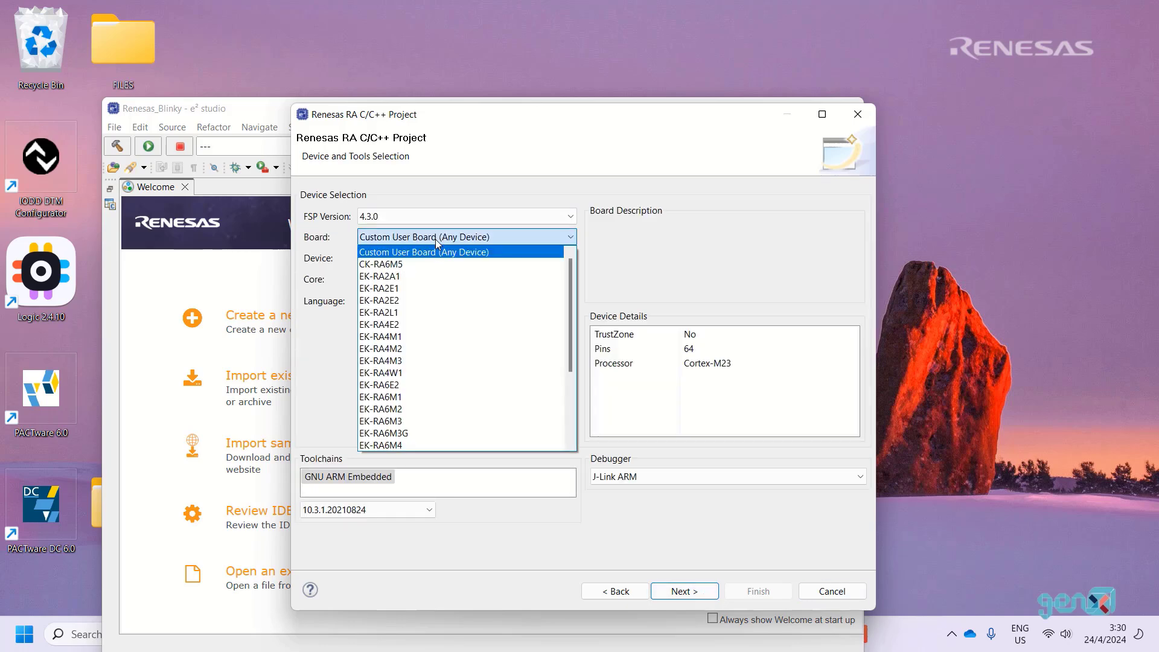
left_click(432, 441)
left_click(682, 598)
left_click(682, 597)
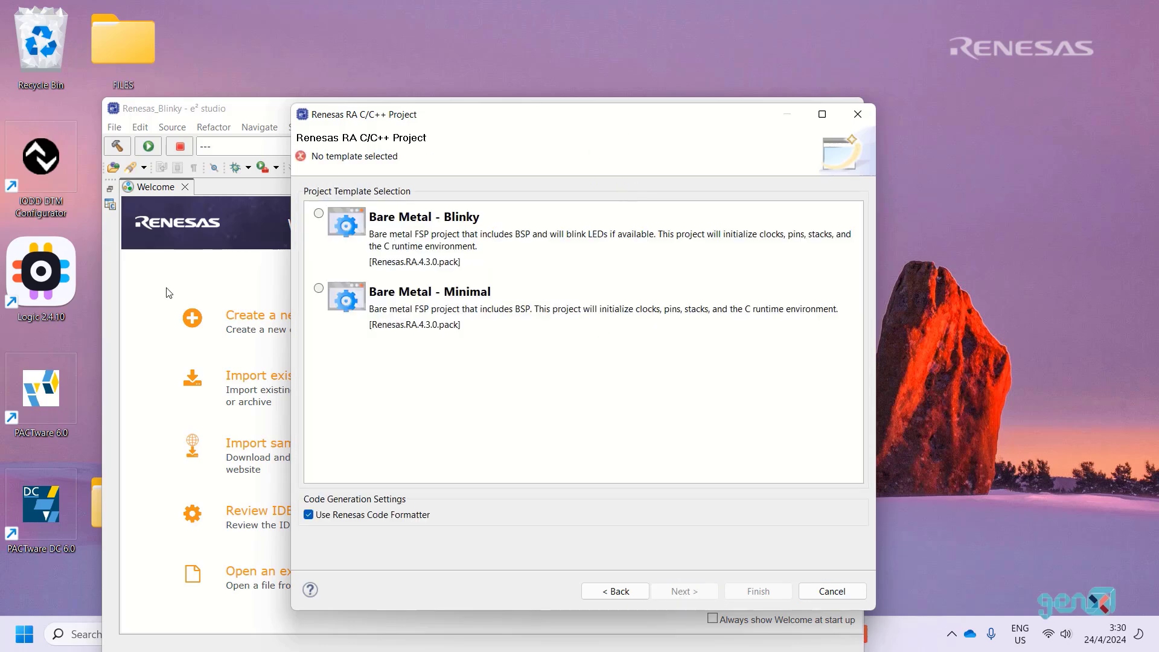
Create the project from the Bare Metal - Blinky template and open the FSP Configuration perspective.
left_click(476, 261)
left_click(742, 591)
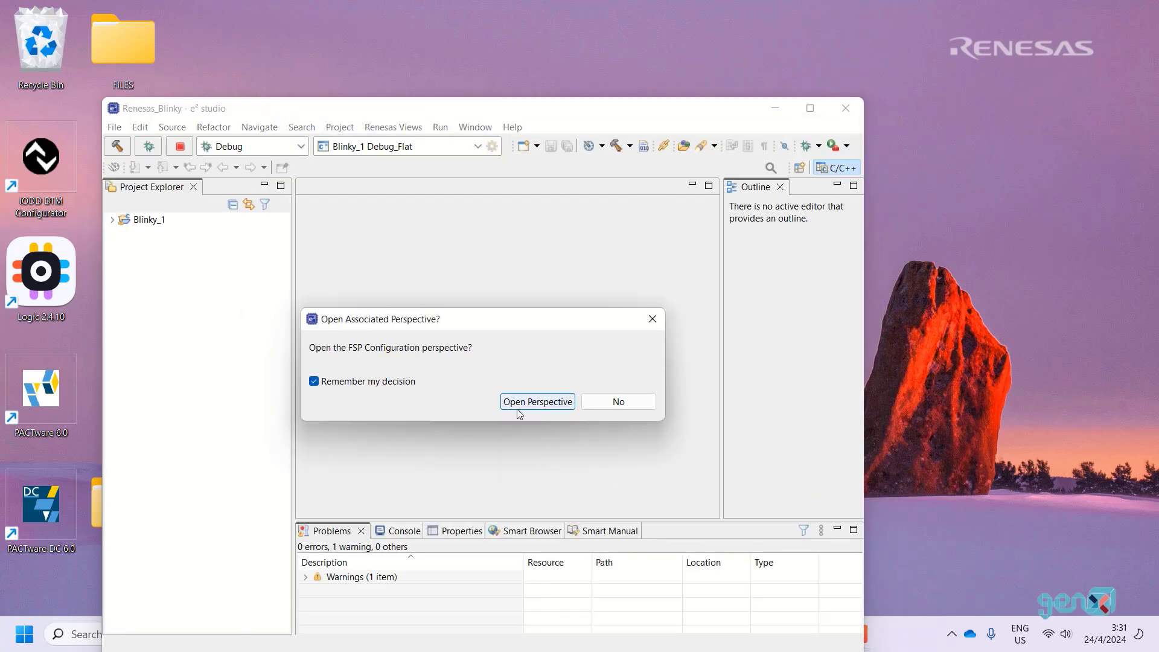
left_click(519, 410)
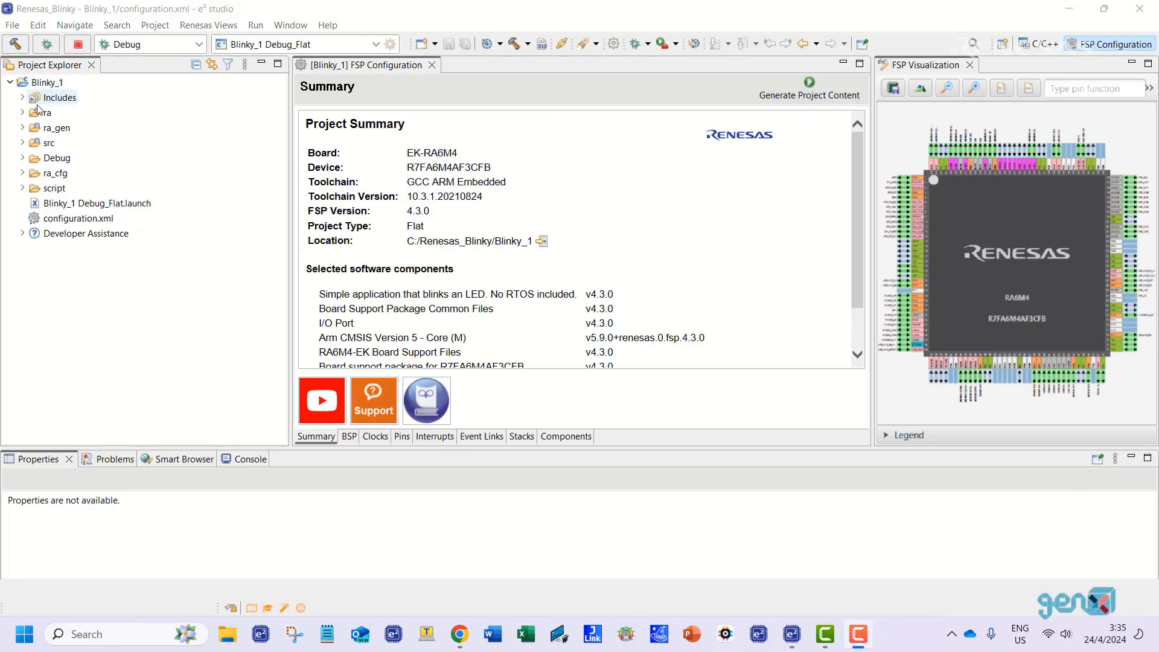
Examine the LED blinking code in hal_entry.c within the src folder, then close the file and collapse the folder.
left_click(23, 142)
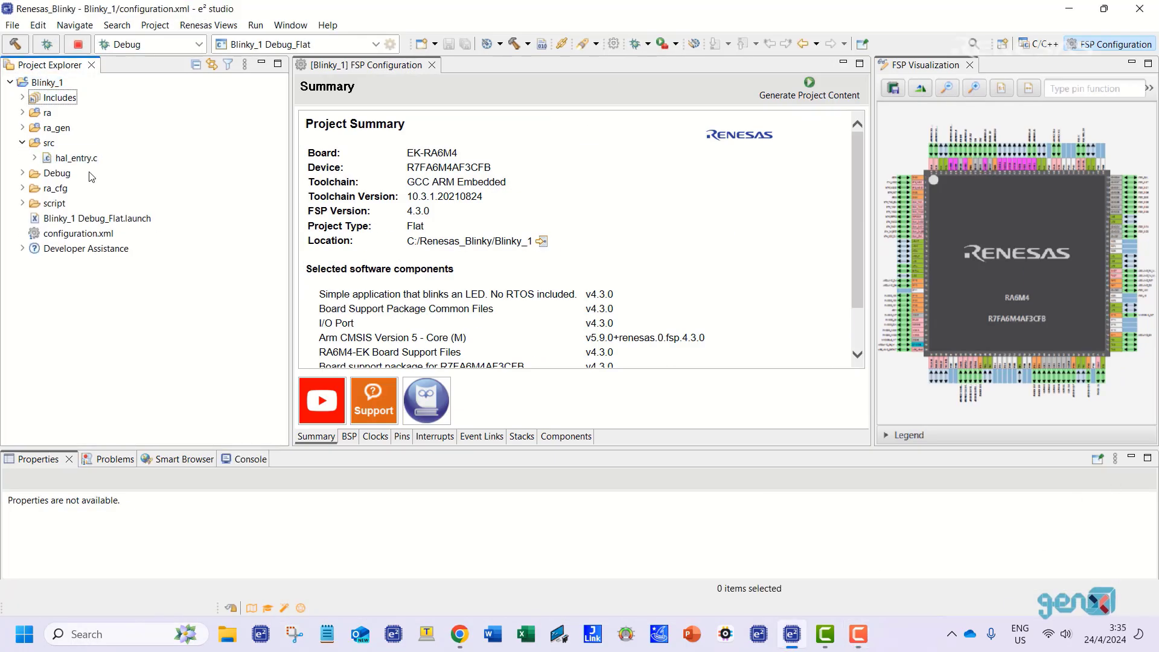
double_click(75, 157)
scroll(692, 264, "down", 10)
scroll(692, 264, "down", 11)
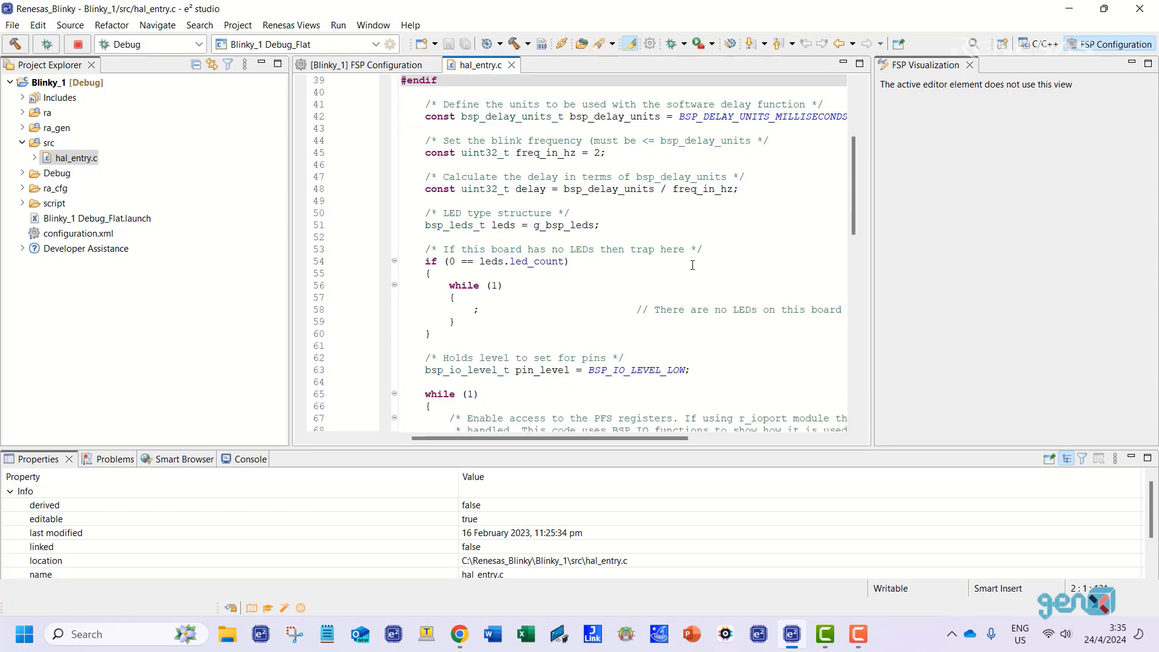
scroll(694, 278, "up", 8)
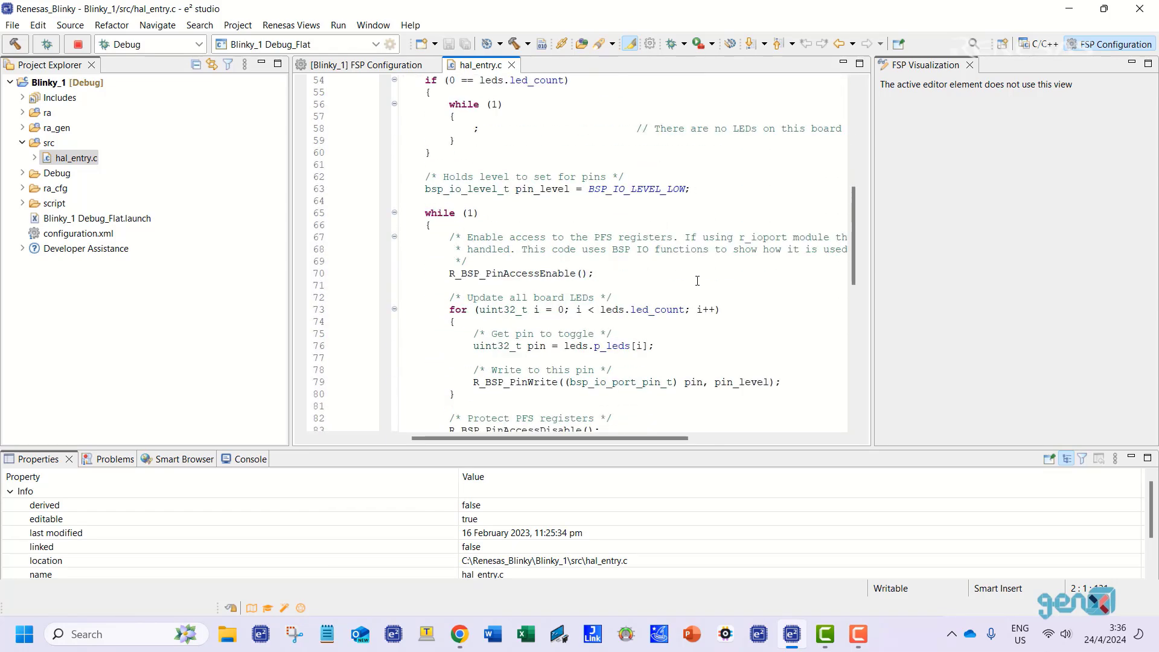
left_click(511, 65)
double_click(58, 140)
left_click(177, 288)
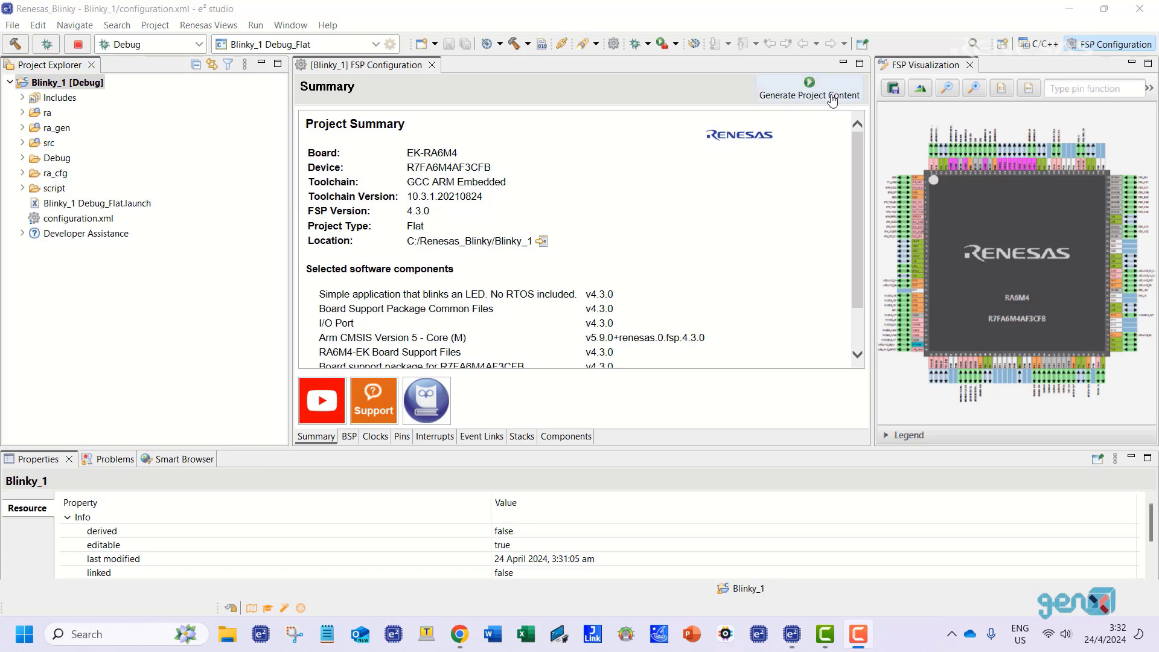
Generate the project content and check which files the Debug folder holds.
left_click(829, 98)
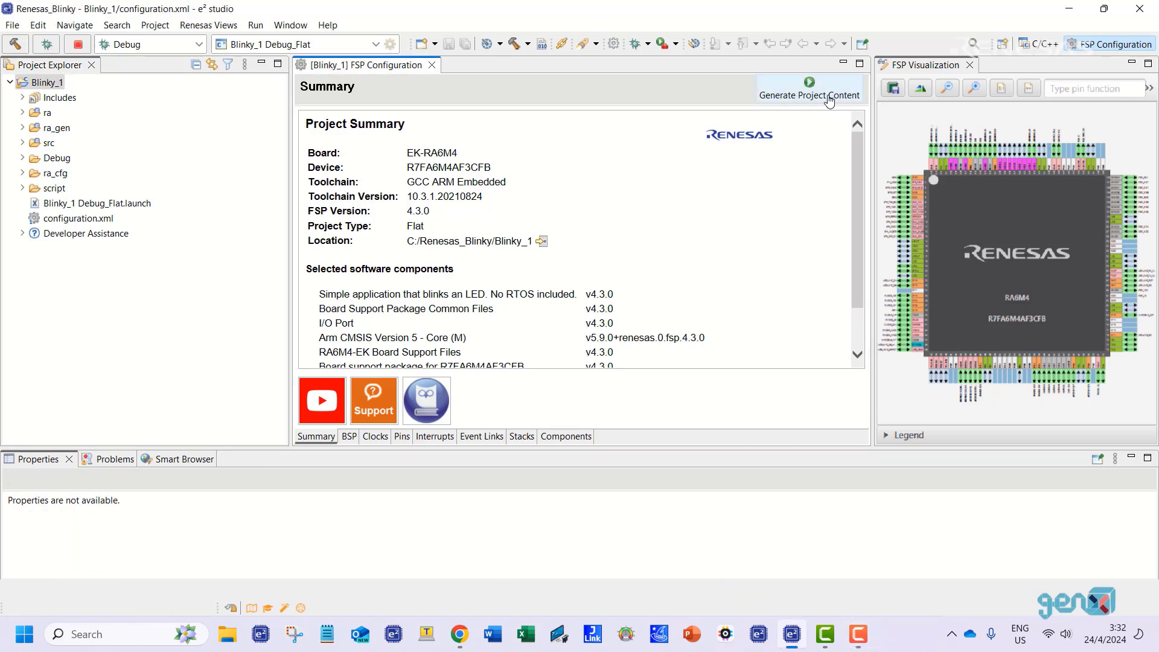
left_click(21, 159)
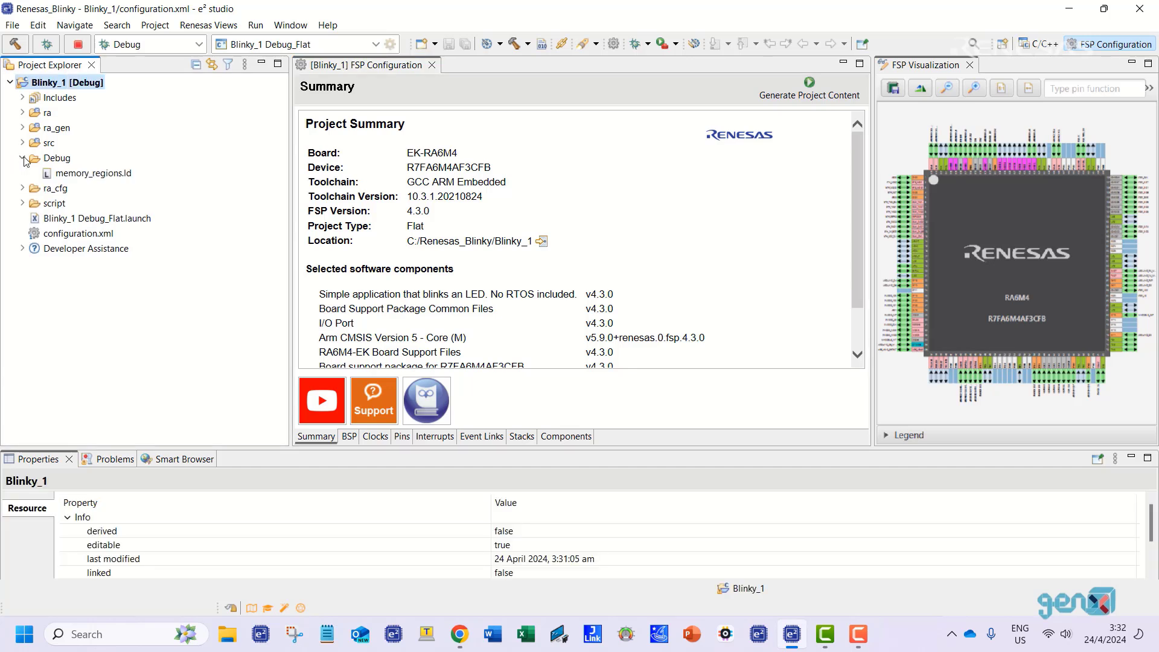
left_click(22, 158)
Set the flash image output file format to Intel HEX in the Blinky_1 project's C/C++ build settings and apply it.
right_click(75, 84)
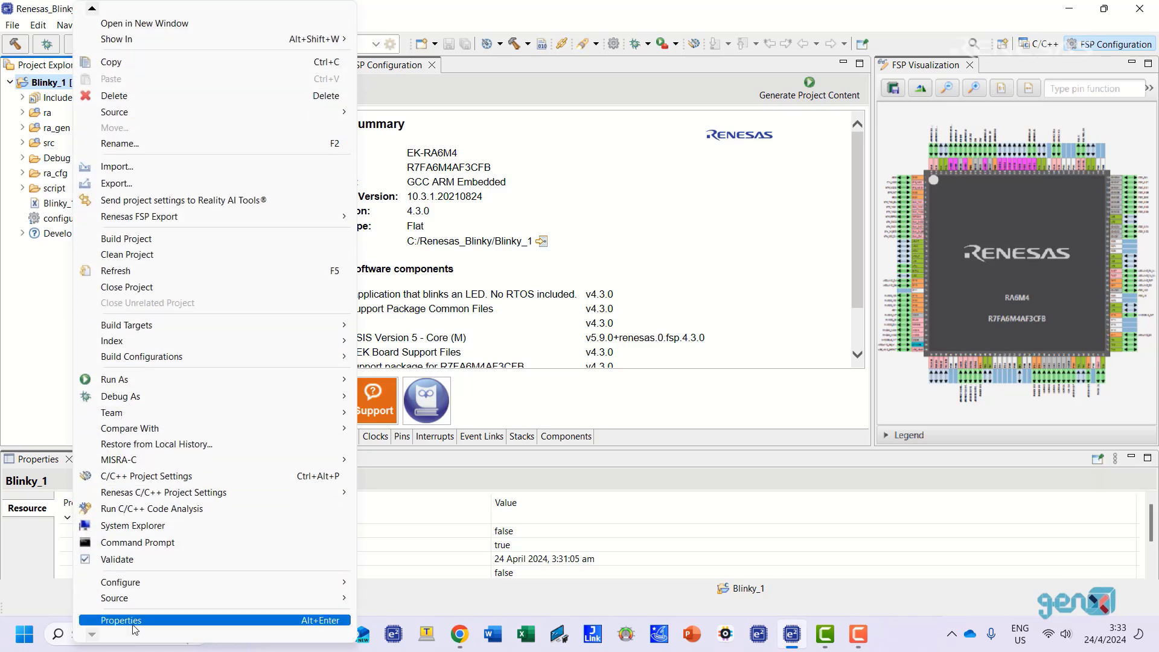
left_click(121, 620)
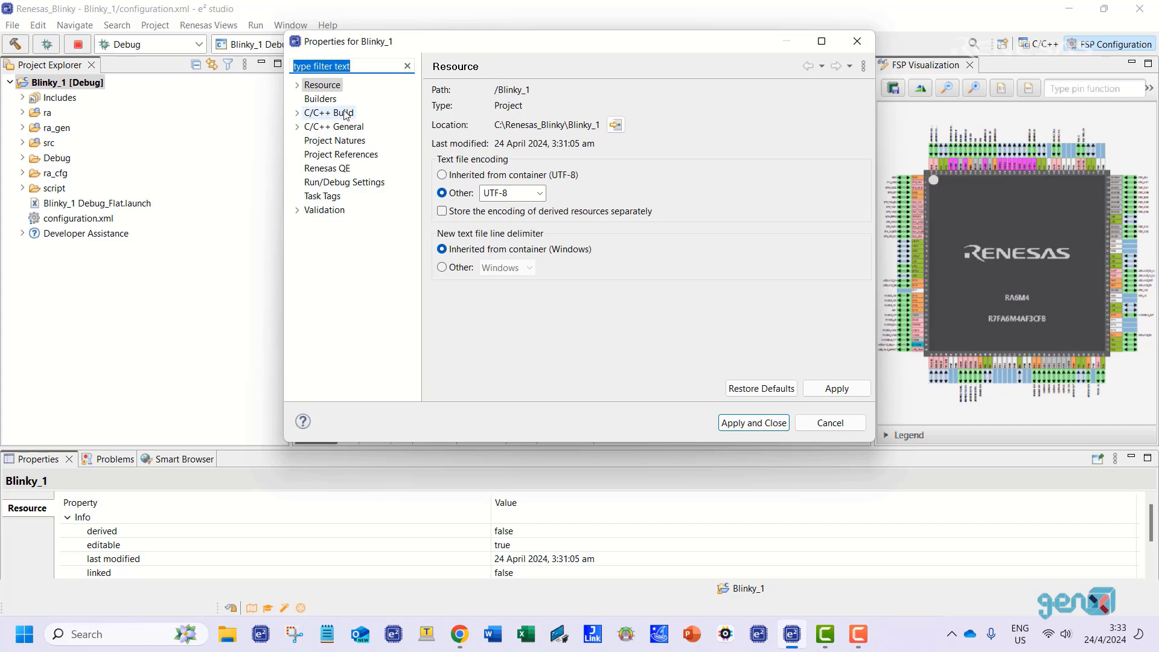
left_click(297, 112)
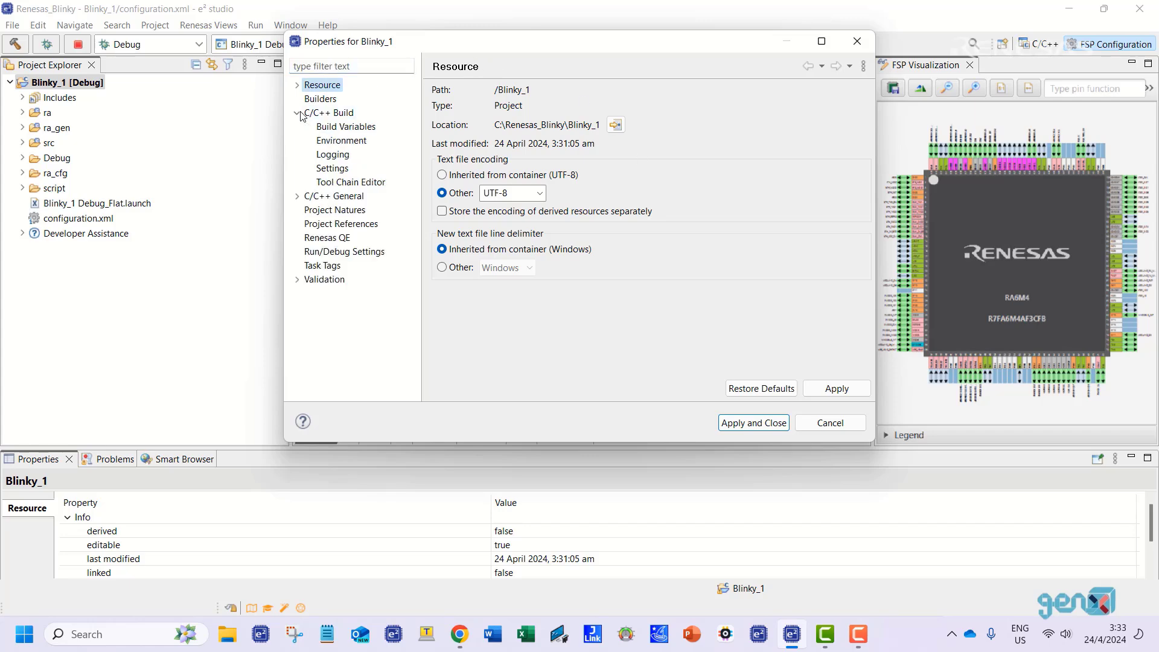
left_click(345, 168)
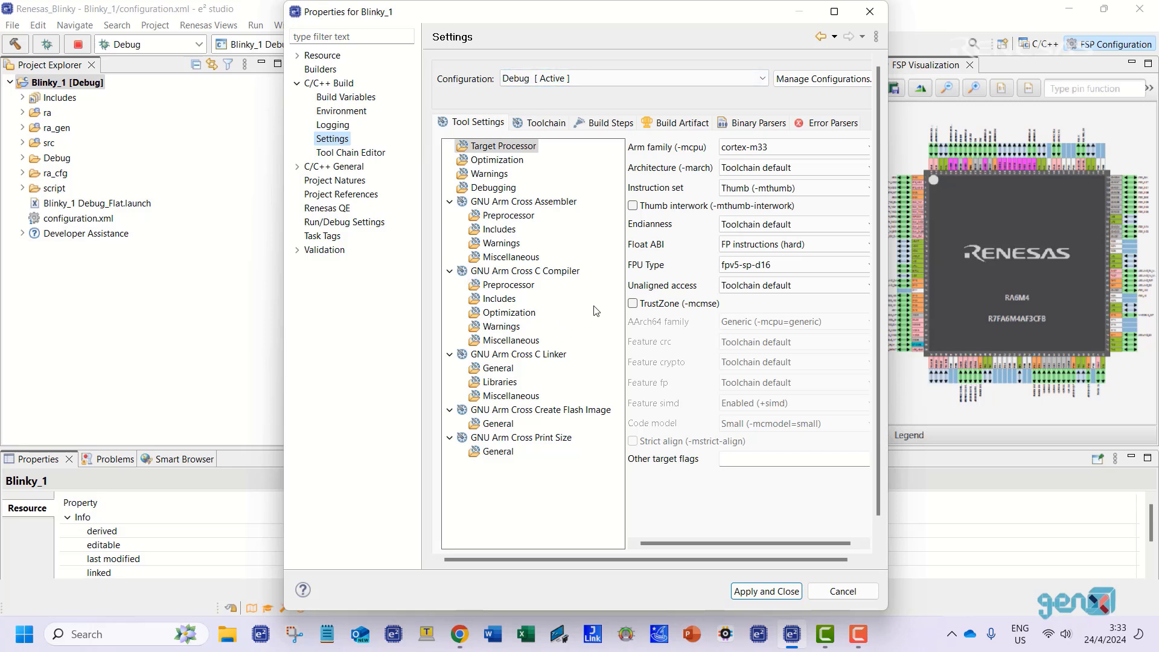
left_click(496, 423)
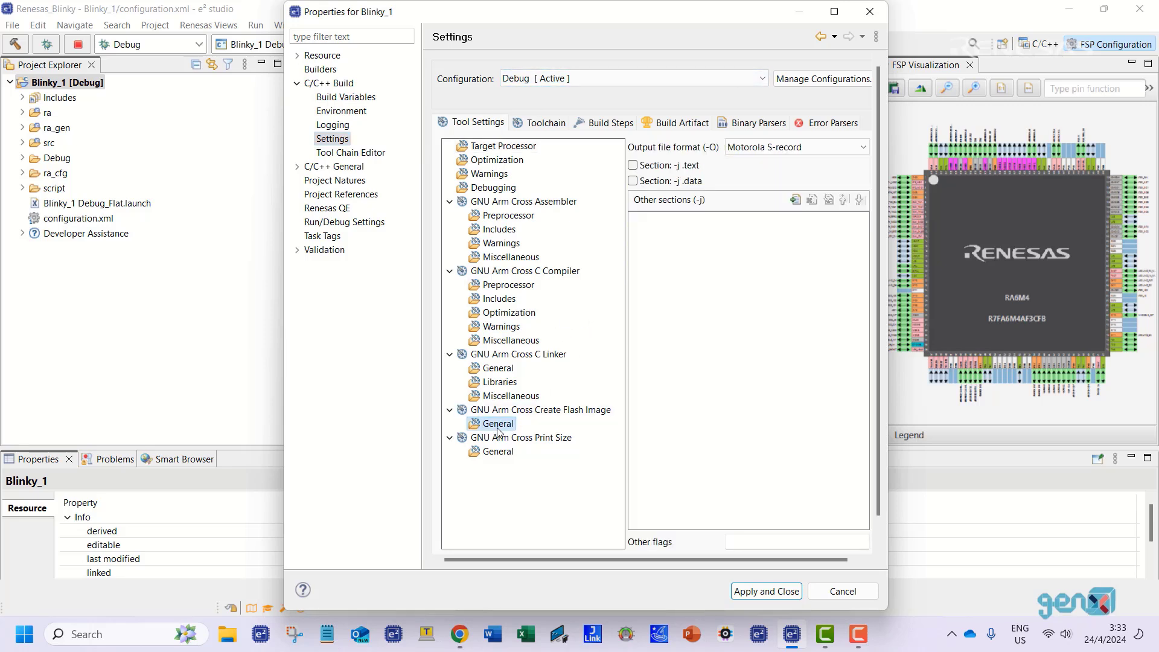
left_click(772, 150)
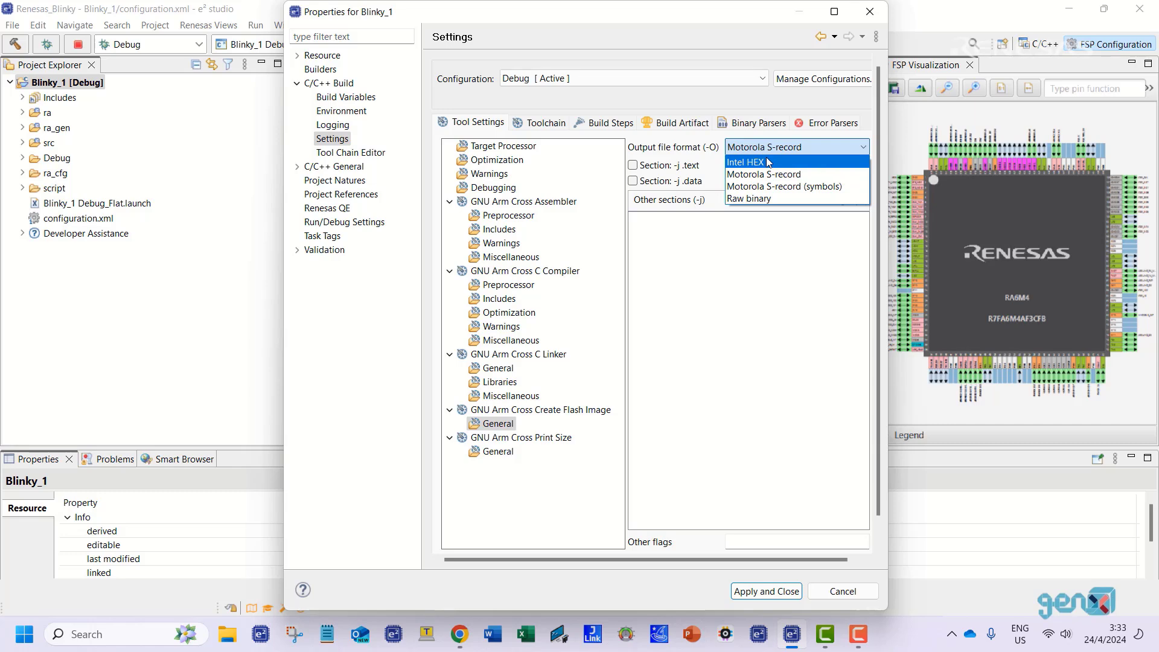
left_click(762, 161)
left_click(765, 591)
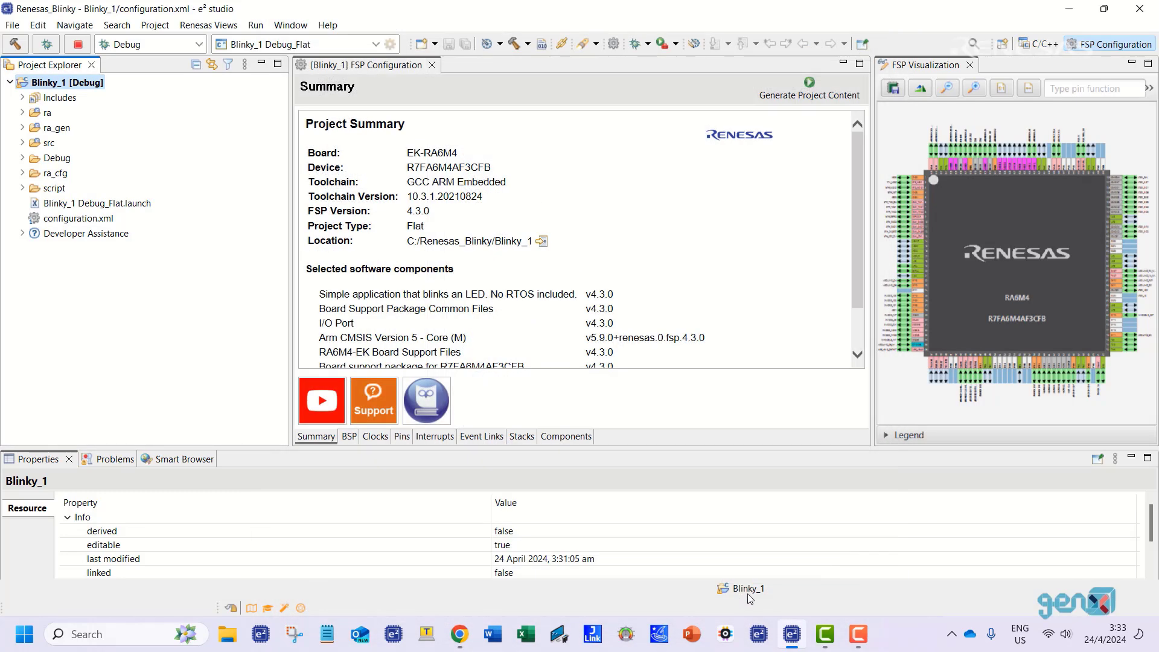
Build the Blinky_1 project and select the generated Blinky_1.hex file in its Debug folder.
right_click(76, 84)
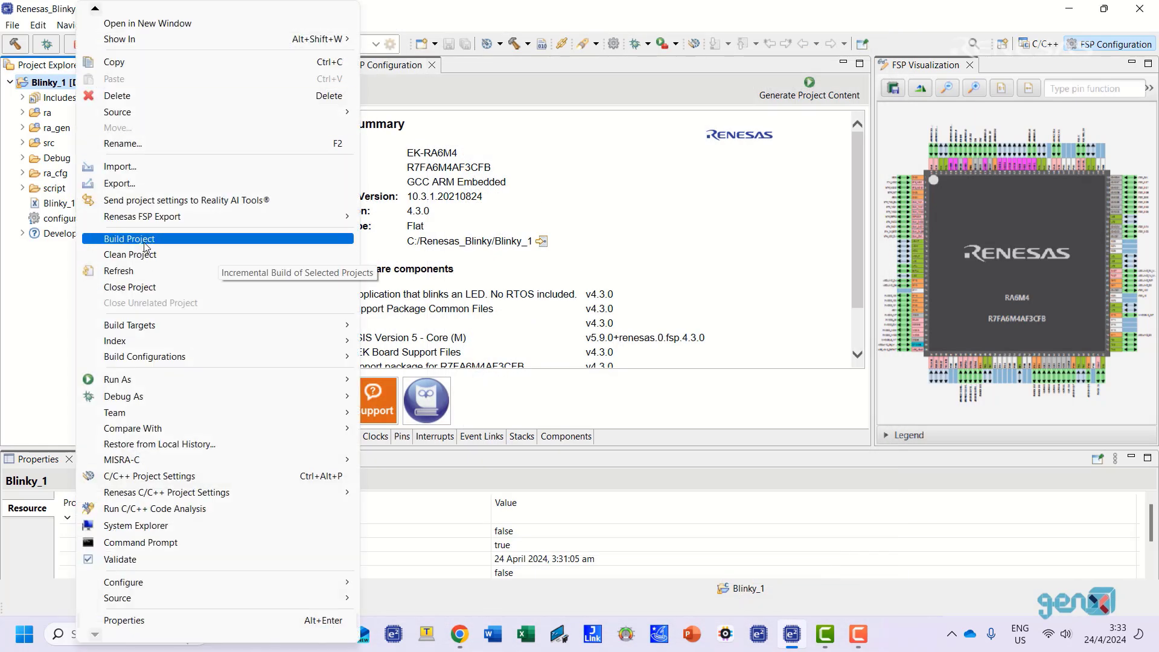
left_click(146, 240)
right_click(88, 82)
left_click(182, 255)
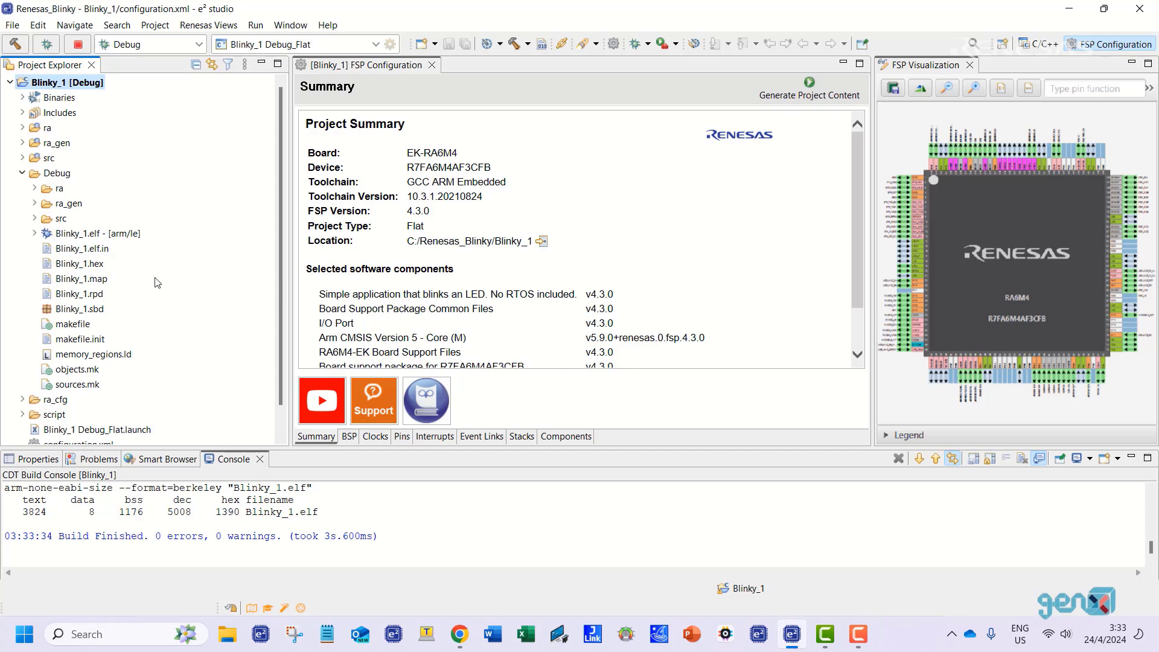
left_click(79, 265)
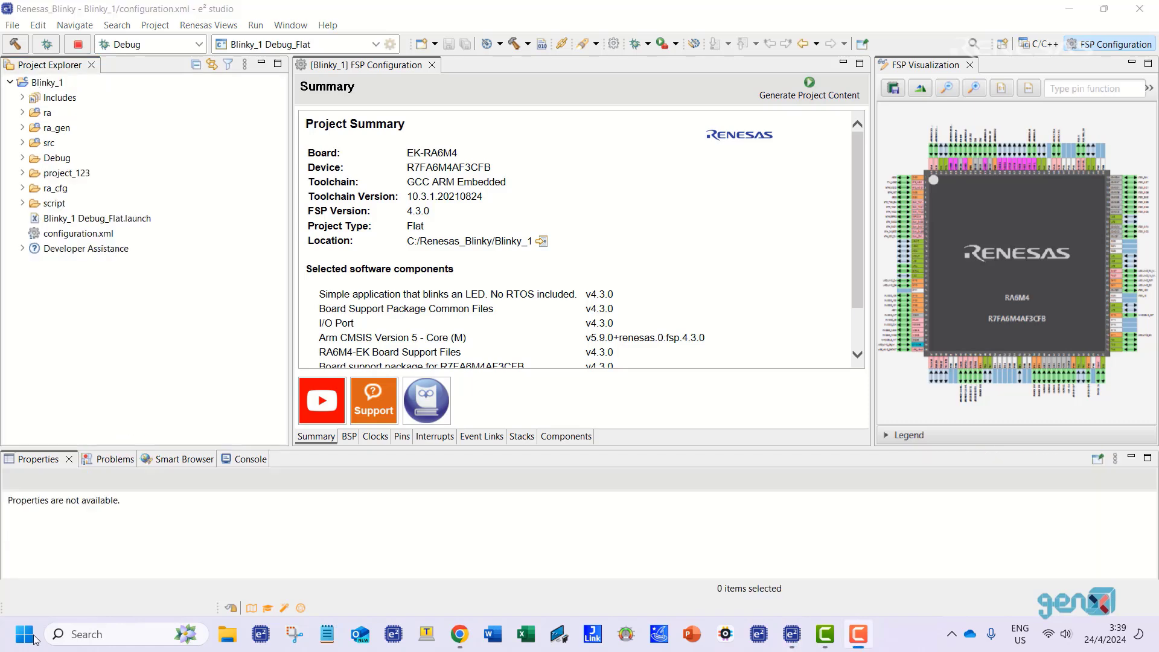
Switch to Renesas Flash Programmer V3.11 and begin creating a new project.
left_click(25, 634)
type("re")
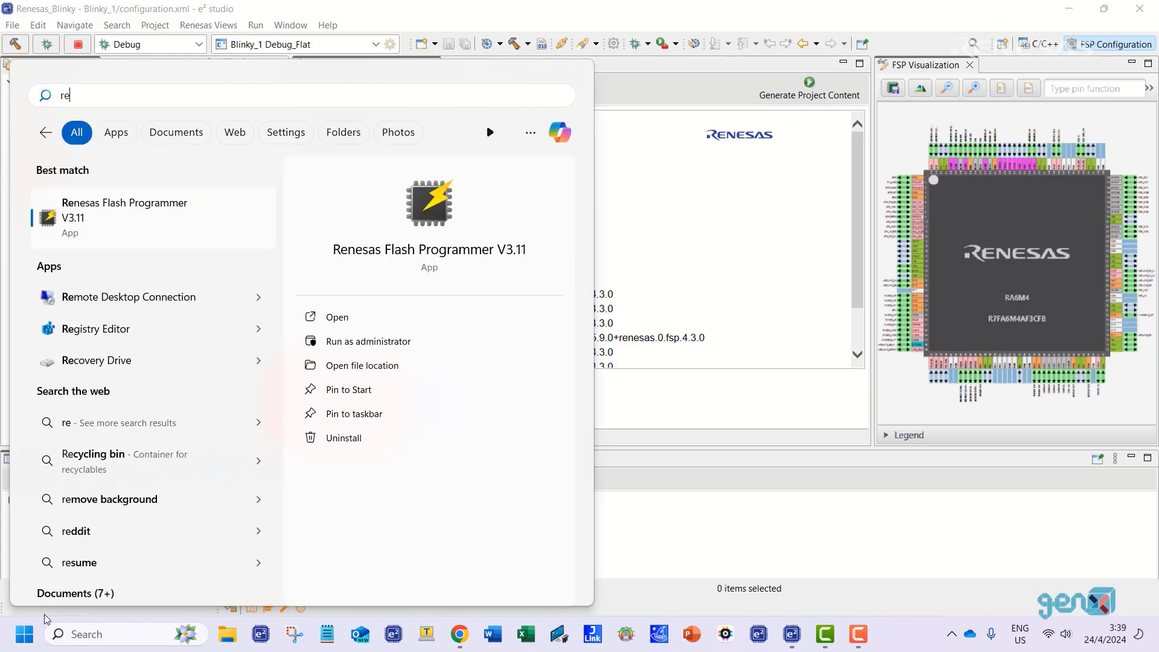
type("nesas")
key("Return")
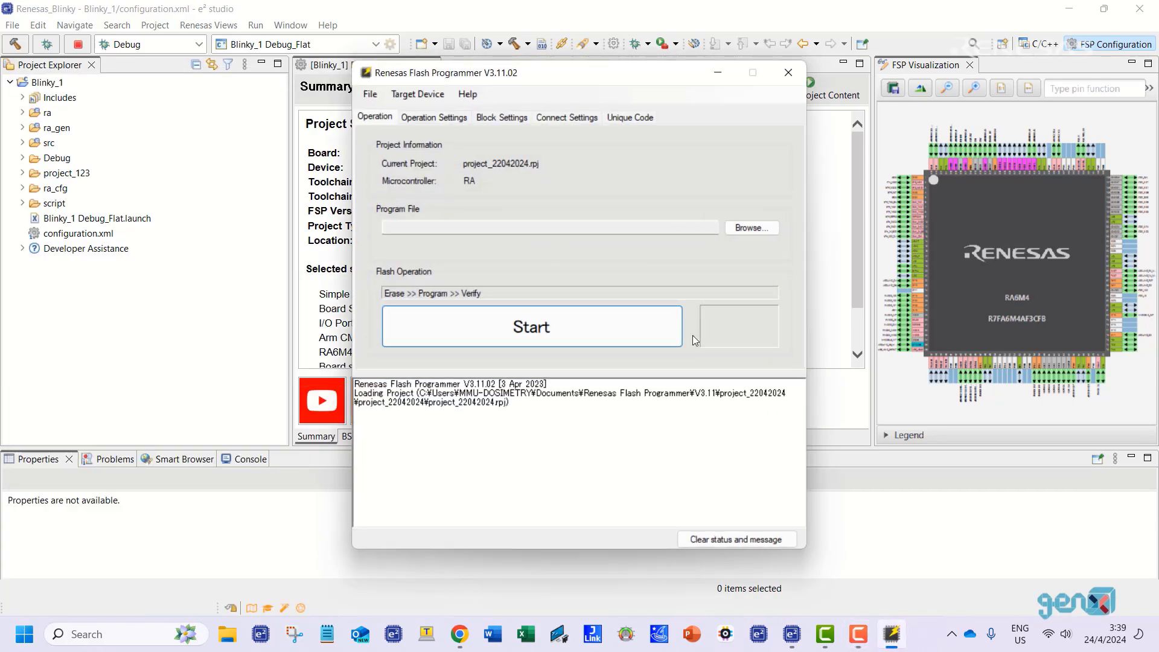
left_click(366, 94)
left_click(366, 94)
left_click(368, 95)
left_click(411, 110)
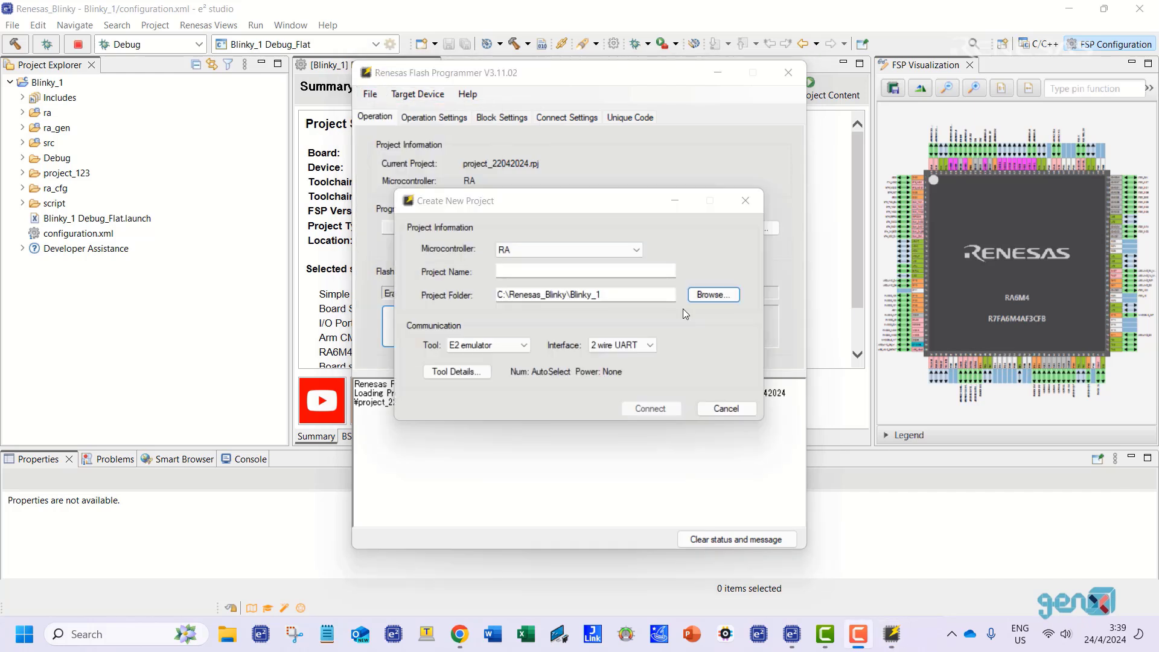
Name the project project_blinky, set the tool to J-Link with the SWD interface, and connect to the board.
left_click(554, 268)
type("project_blinky")
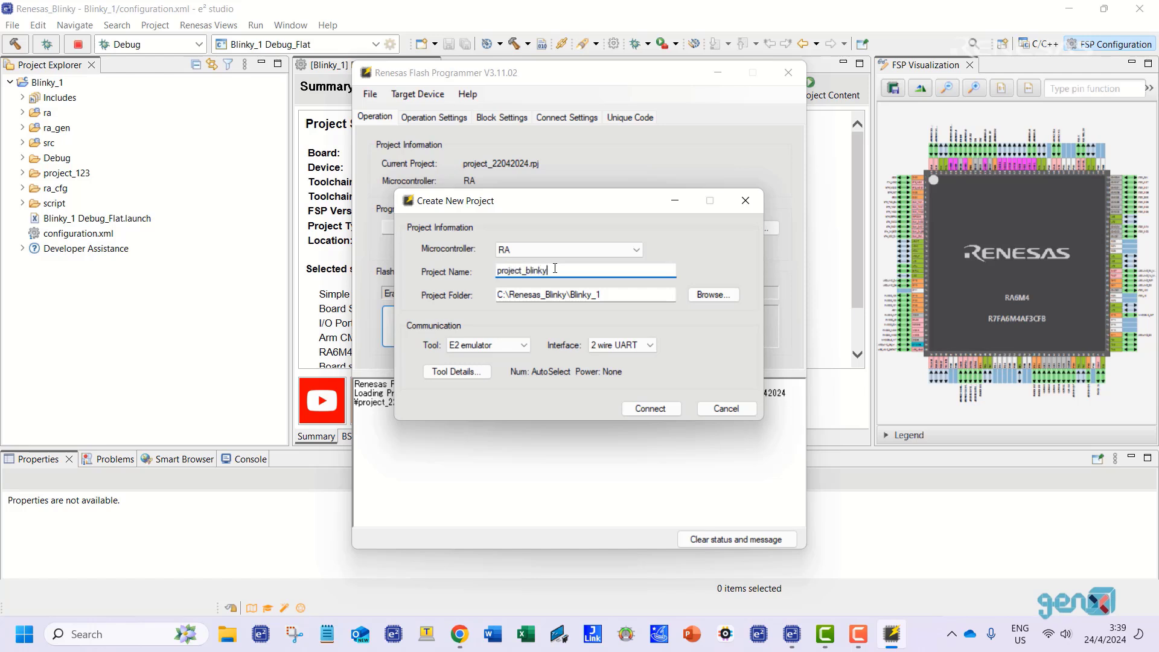
left_click(513, 344)
left_click(465, 374)
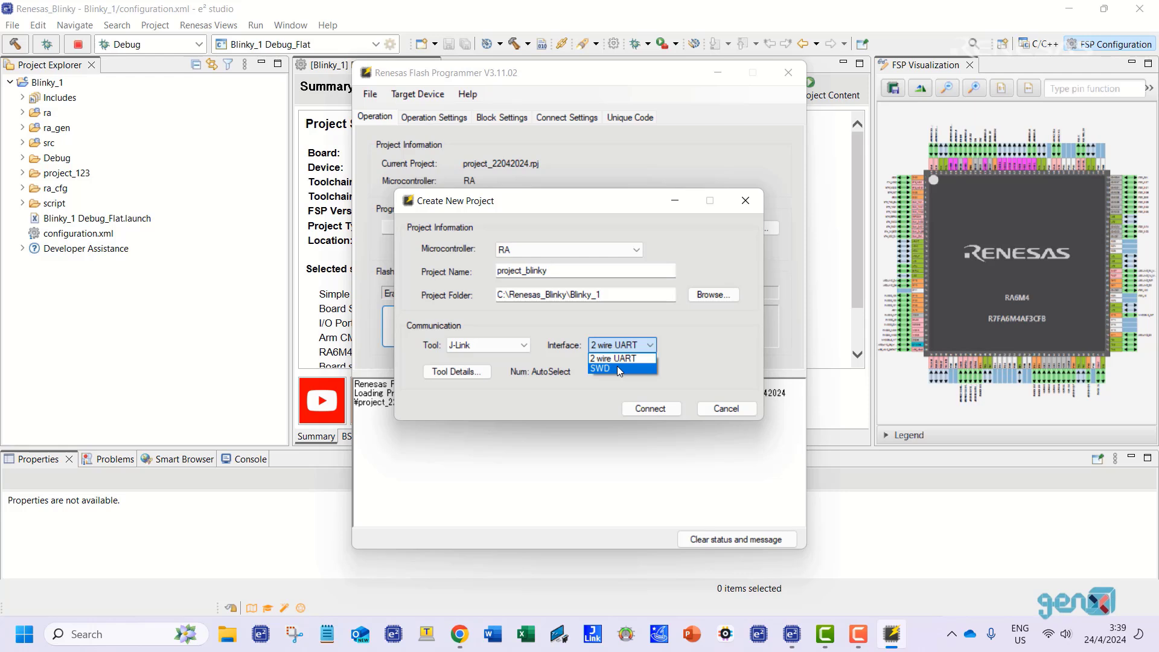
left_click(617, 368)
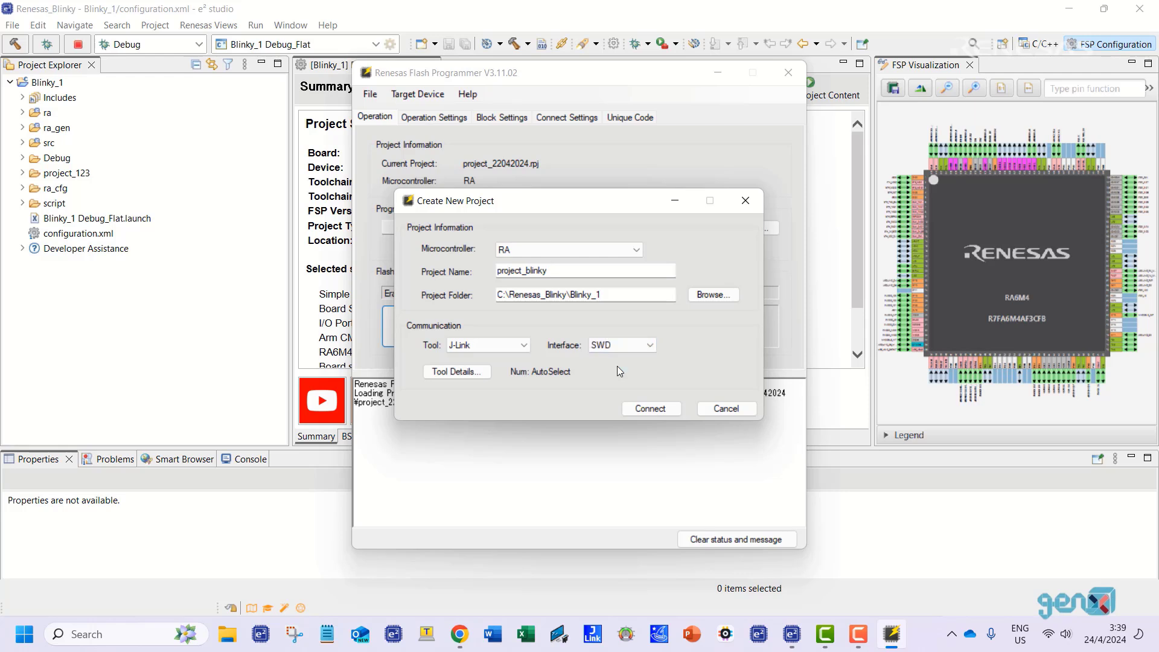
left_click(636, 410)
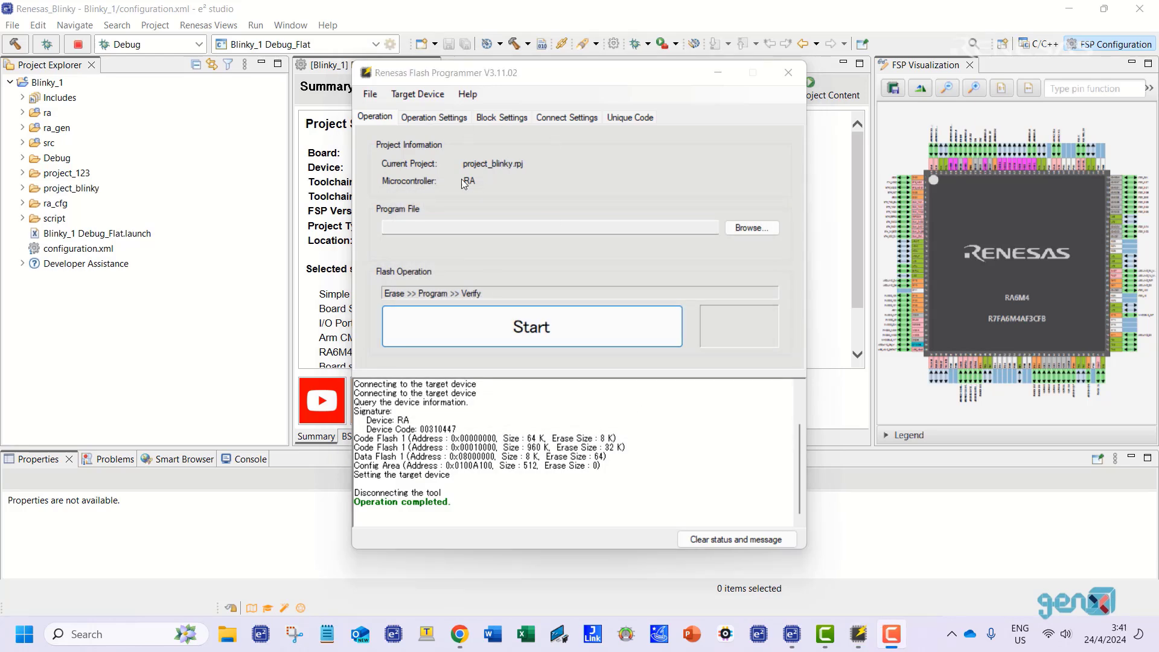
Review the operation settings, then turn off automatic tool selection and choose the SEGGER J-Link-OB-S124 as the connection tool.
left_click(449, 119)
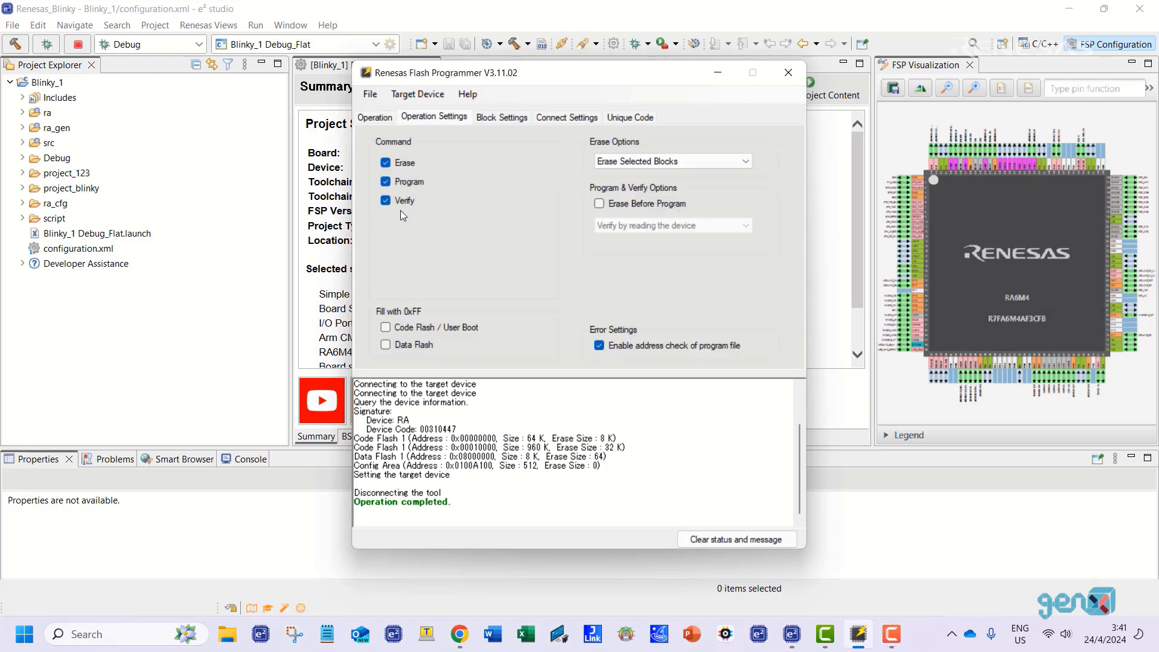
left_click(574, 117)
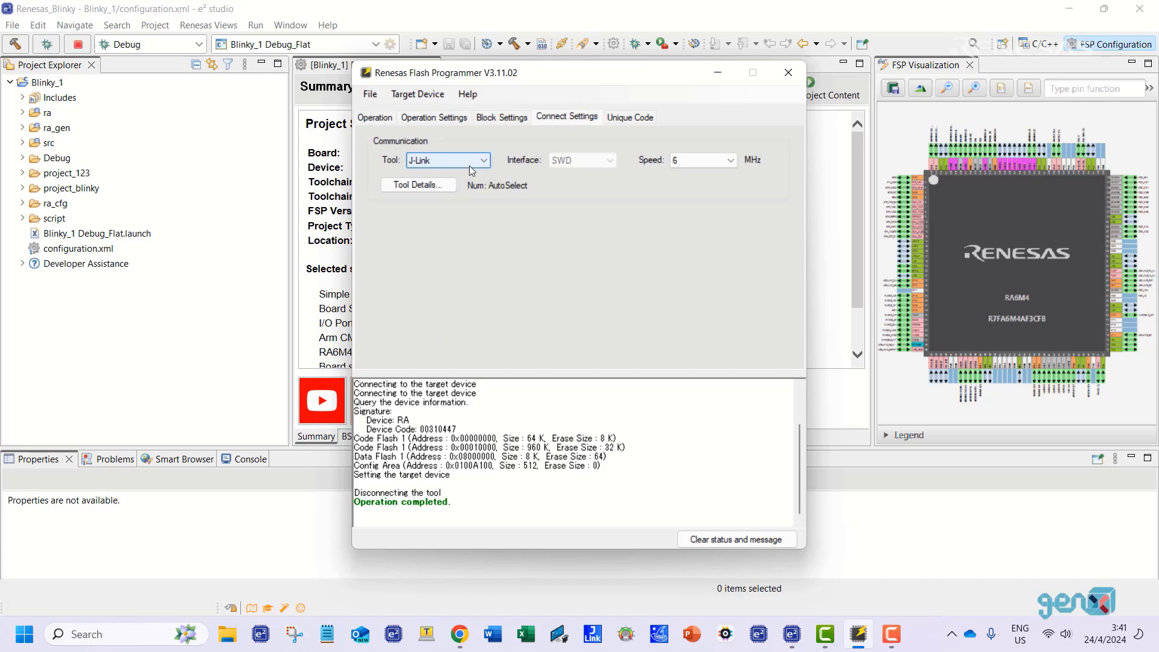
left_click(418, 184)
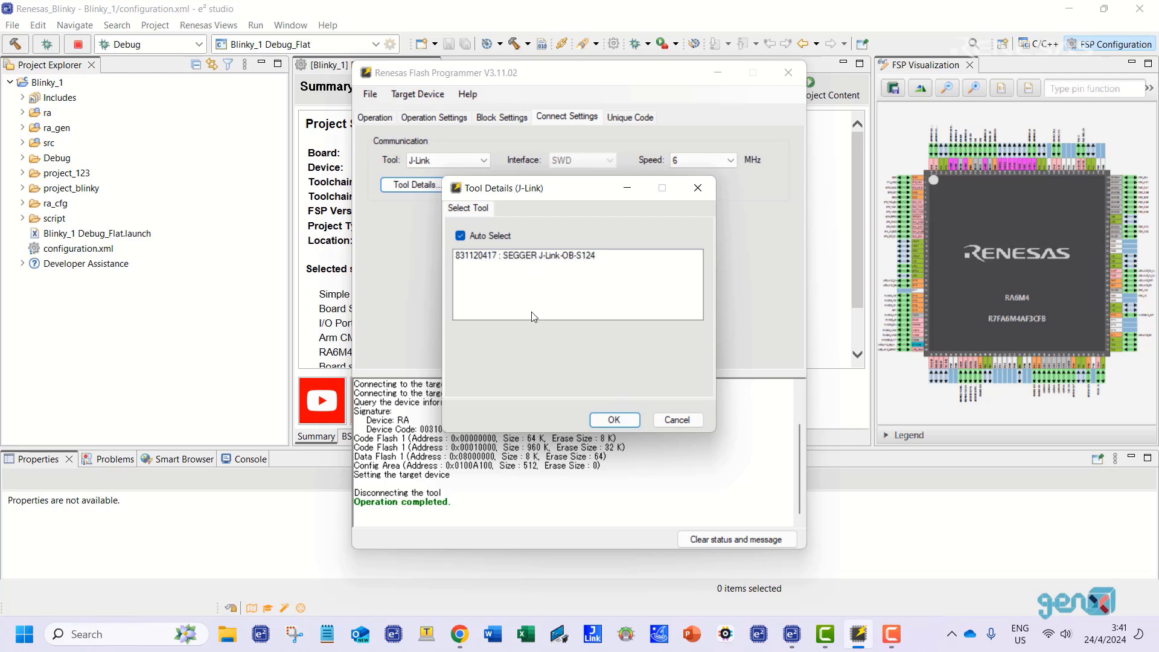
left_click(496, 236)
left_click(496, 256)
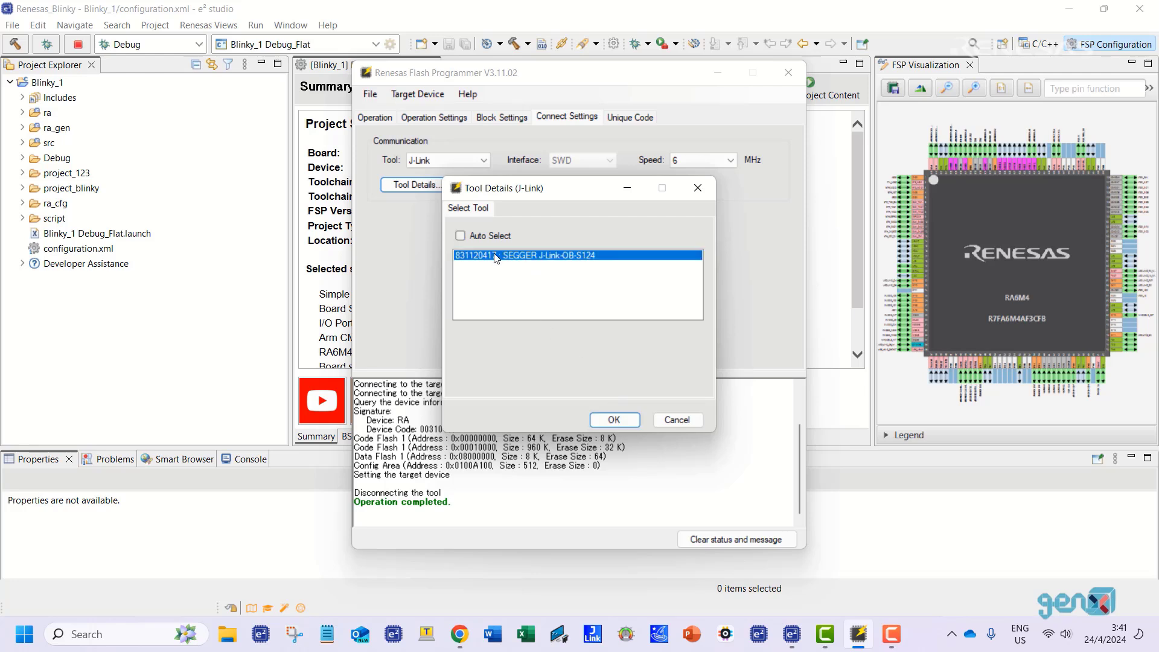
left_click(612, 419)
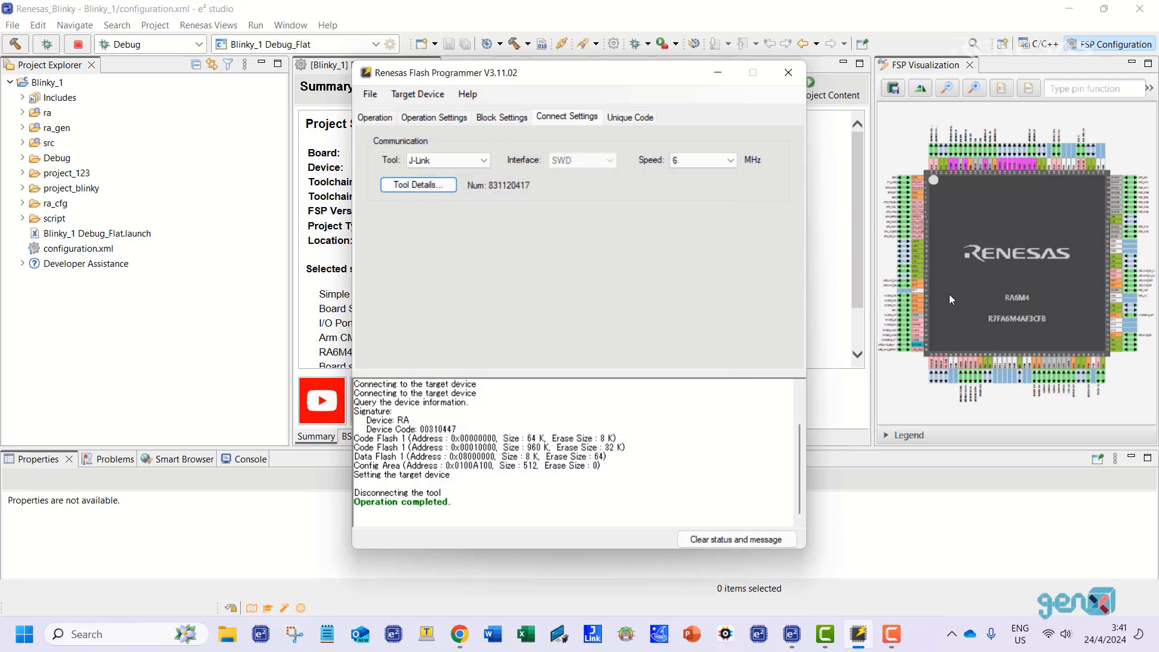
Load Blinky_1.hex from the Debug folder of Renesas_Blinky\Blinky_1 as the program file.
left_click(385, 118)
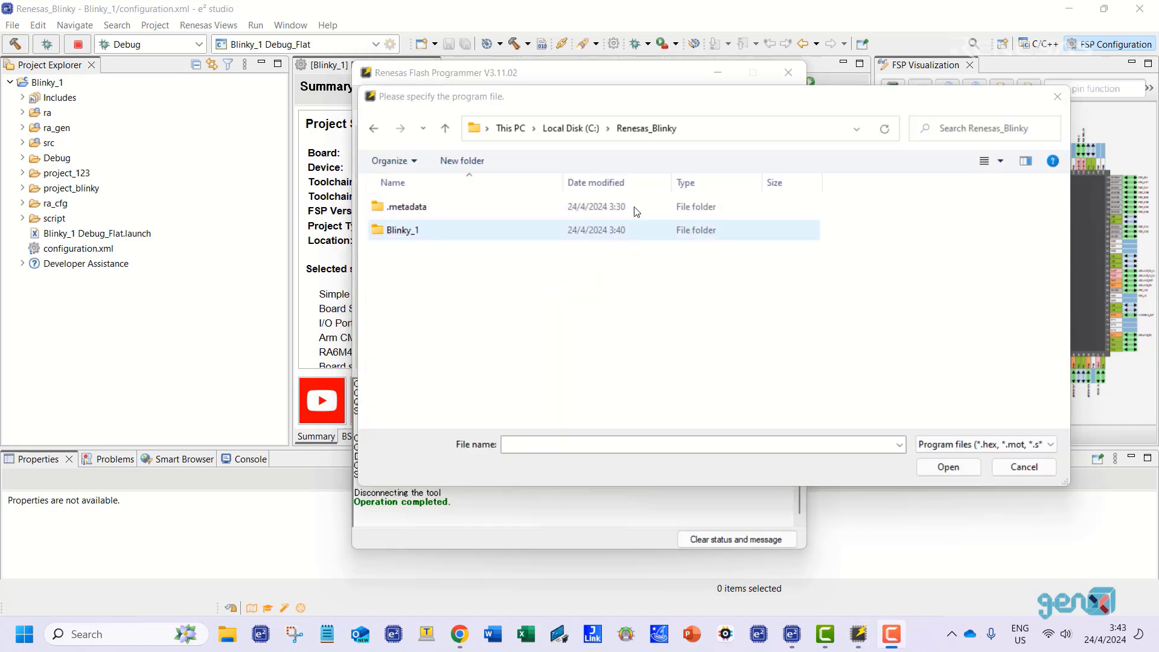
double_click(411, 227)
double_click(411, 230)
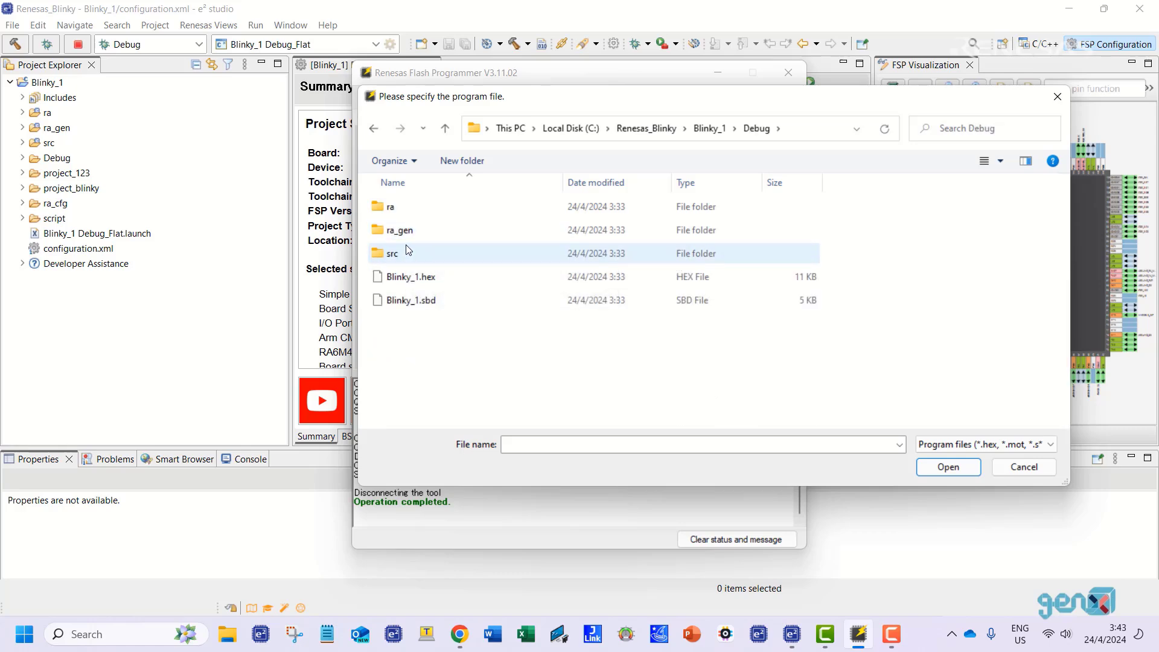
left_click(411, 277)
left_click(957, 470)
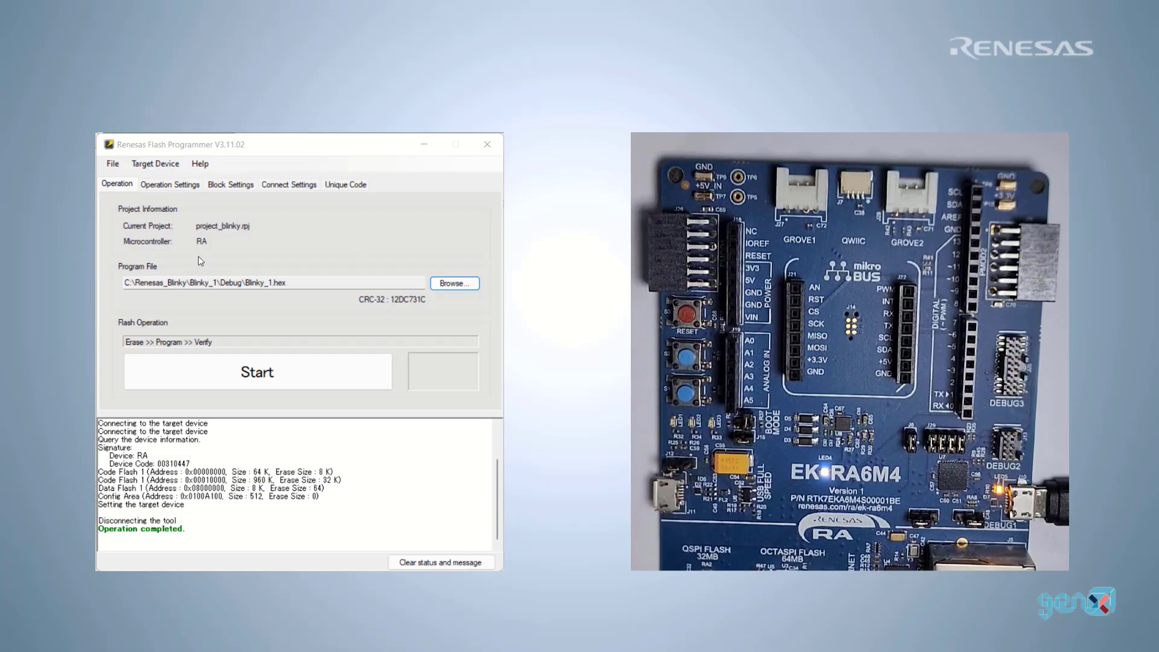
Disable the Erase and Program commands so only Verify remains, and run the flash operation to check the board's contents.
left_click(434, 118)
left_click(147, 227)
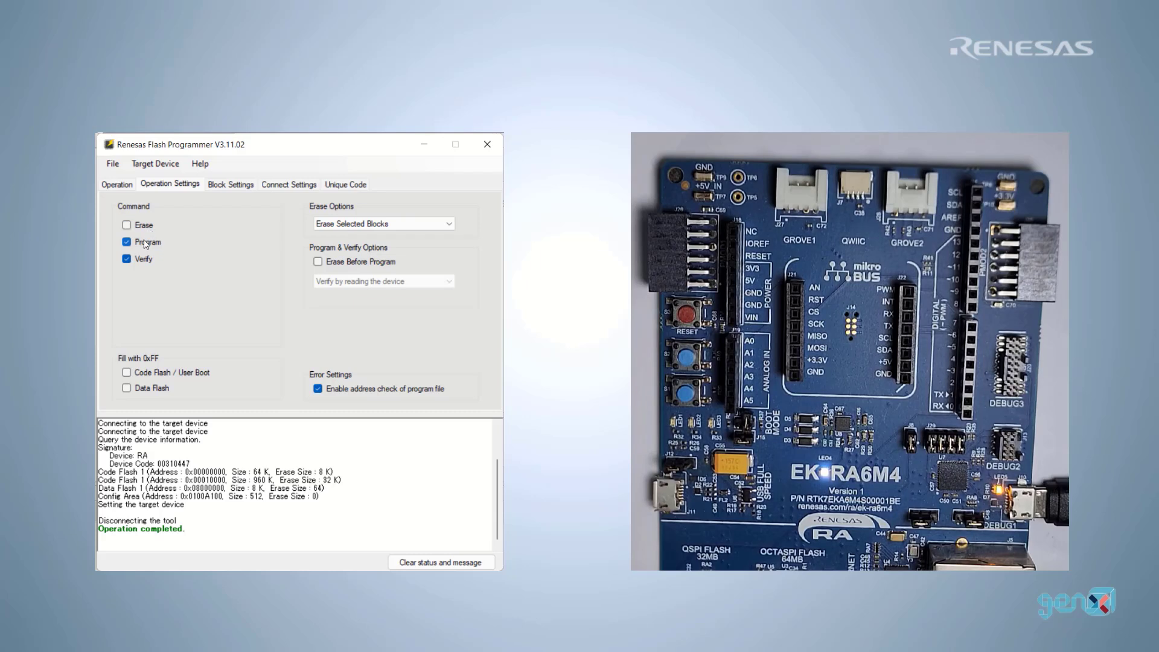
left_click(144, 242)
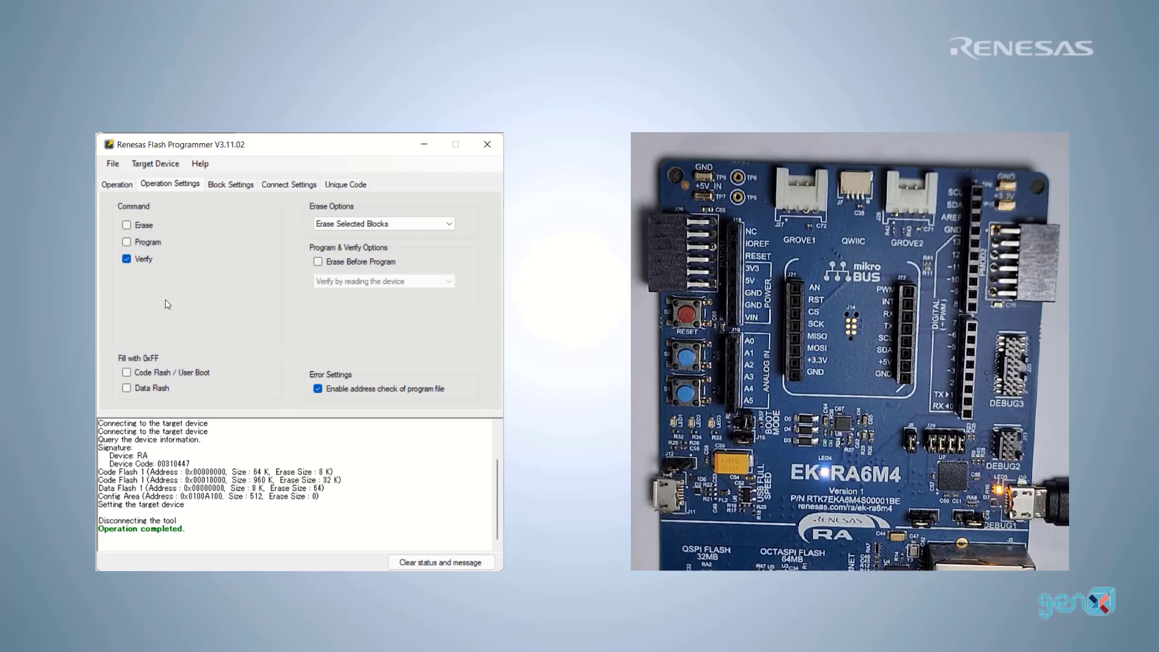
left_click(125, 187)
left_click(296, 380)
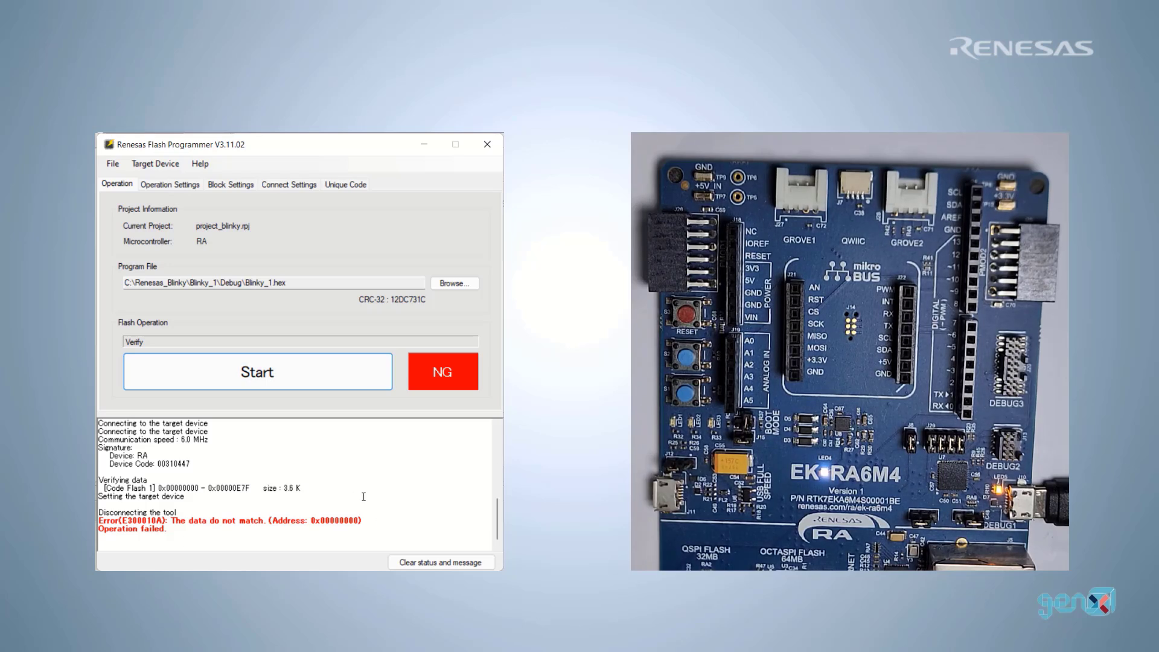
Re-enable the Erase and Program commands alongside Verify and run the flash operation to program the board.
left_click(149, 188)
left_click(146, 224)
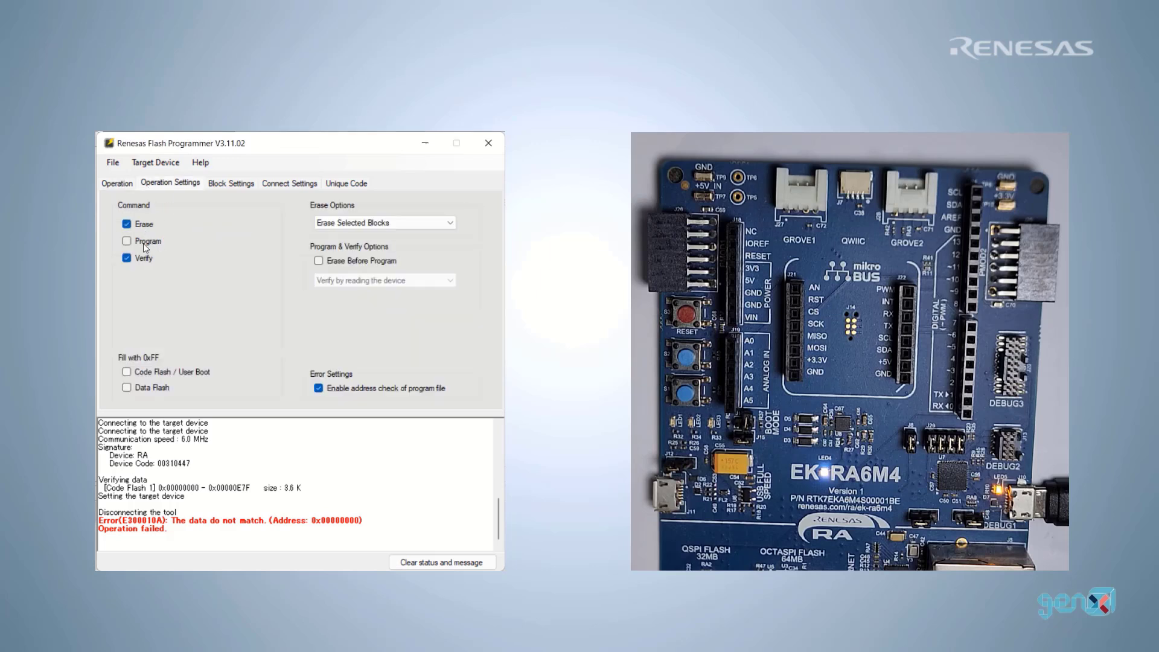
left_click(143, 244)
left_click(117, 183)
left_click(233, 372)
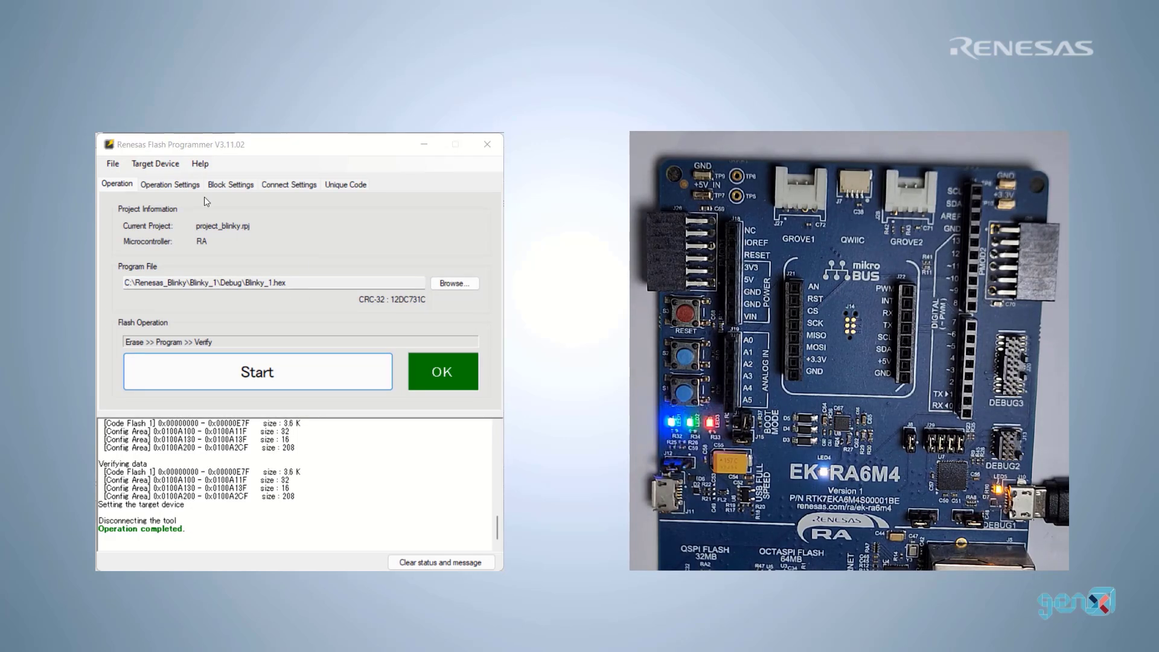
Disable the Program and Verify commands so only Erase remains, and run the flash operation to erase the board.
left_click(193, 186)
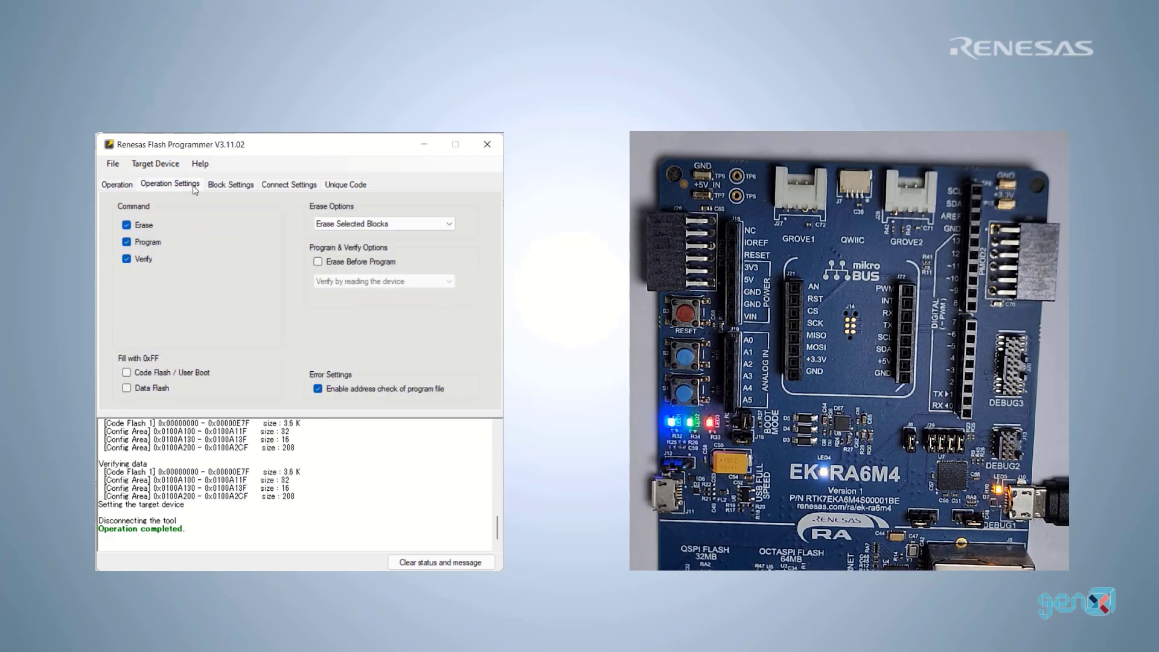
left_click(155, 243)
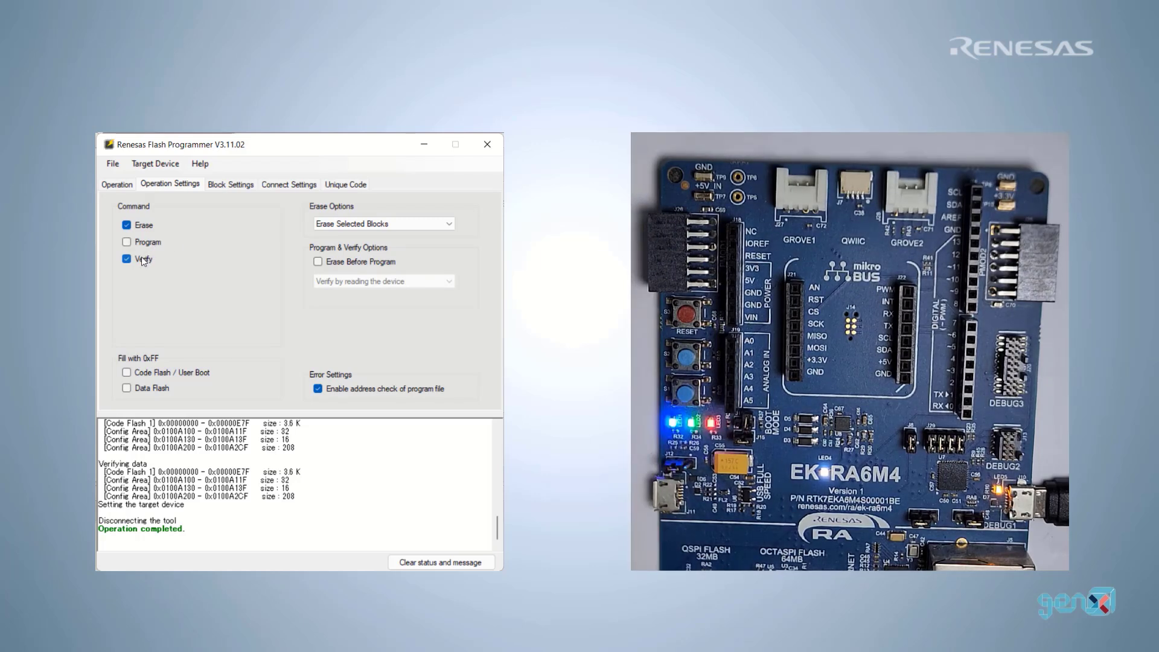
left_click(141, 257)
left_click(125, 185)
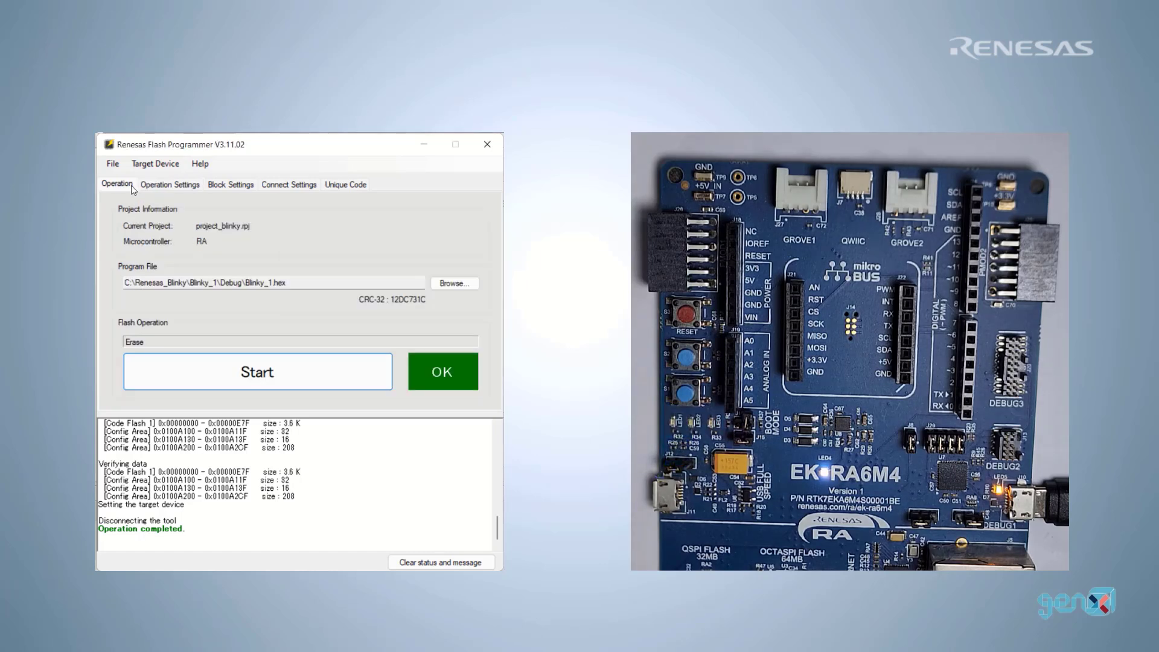
left_click(237, 373)
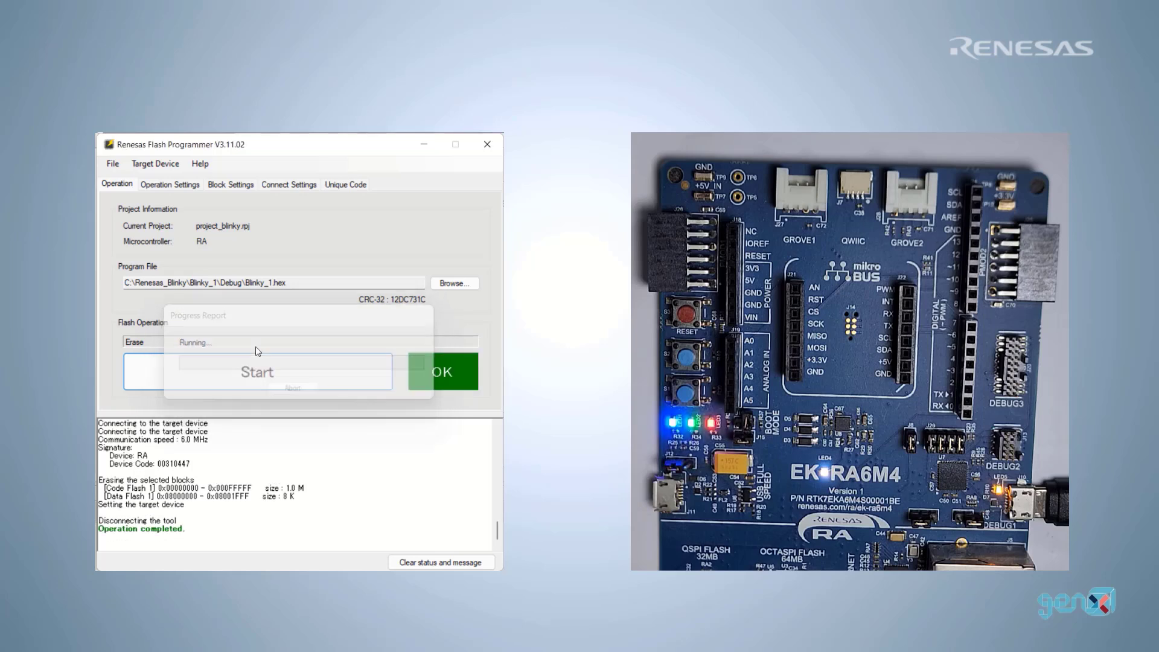